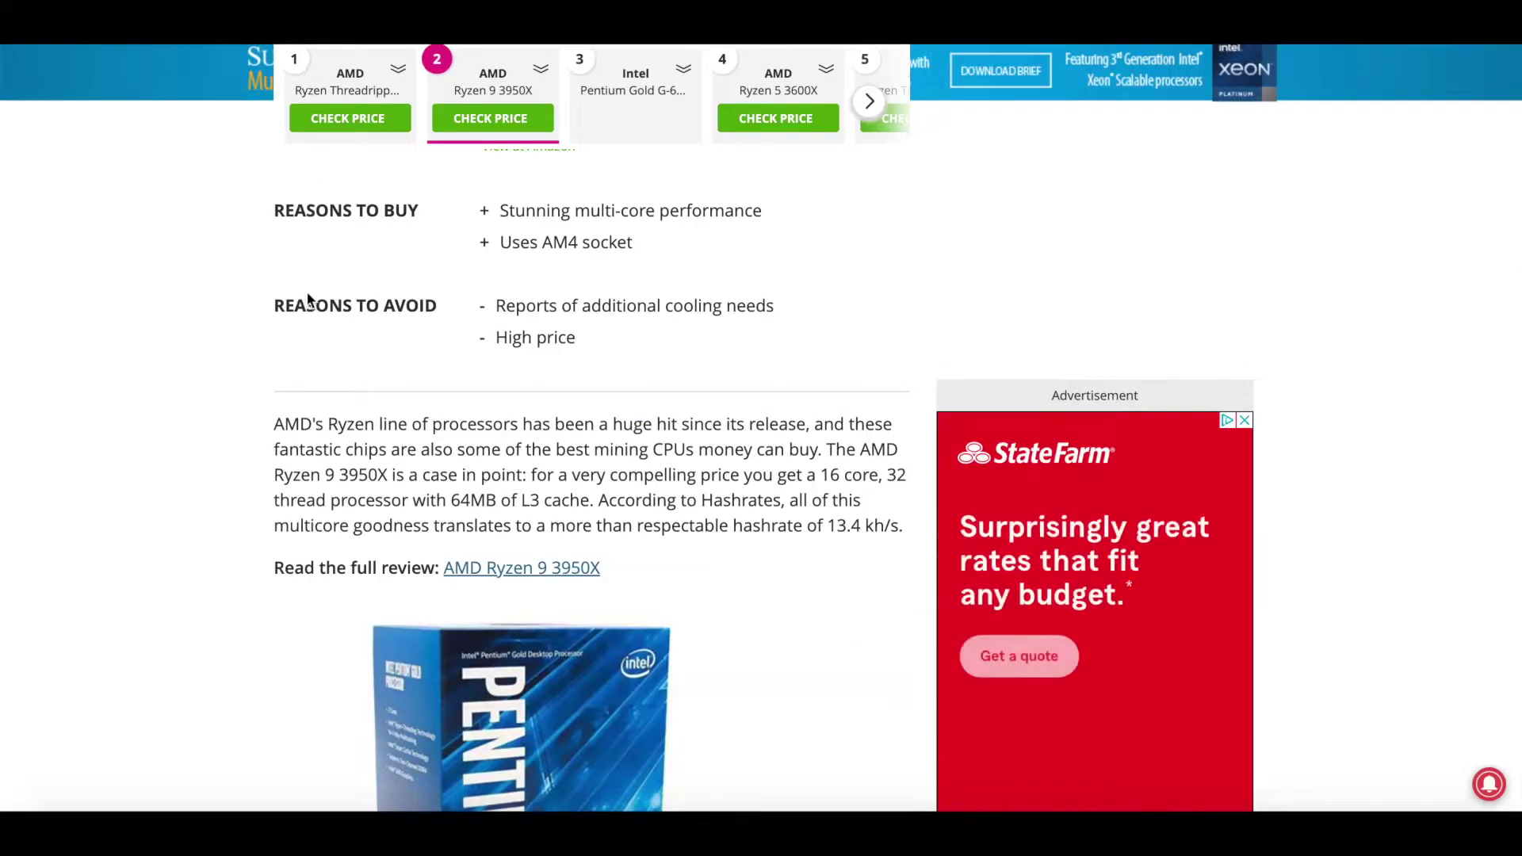
Examine the AMD Ryzen Threadripper 3970X entry in the mining CPU article, highlighting its hash rate in the description.
{"action": "scroll", "coordinate": [307, 294], "scroll_direction": "up", "scroll_amount": 5}
{"action": "scroll", "coordinate": [307, 291], "scroll_direction": "up", "scroll_amount": 10}
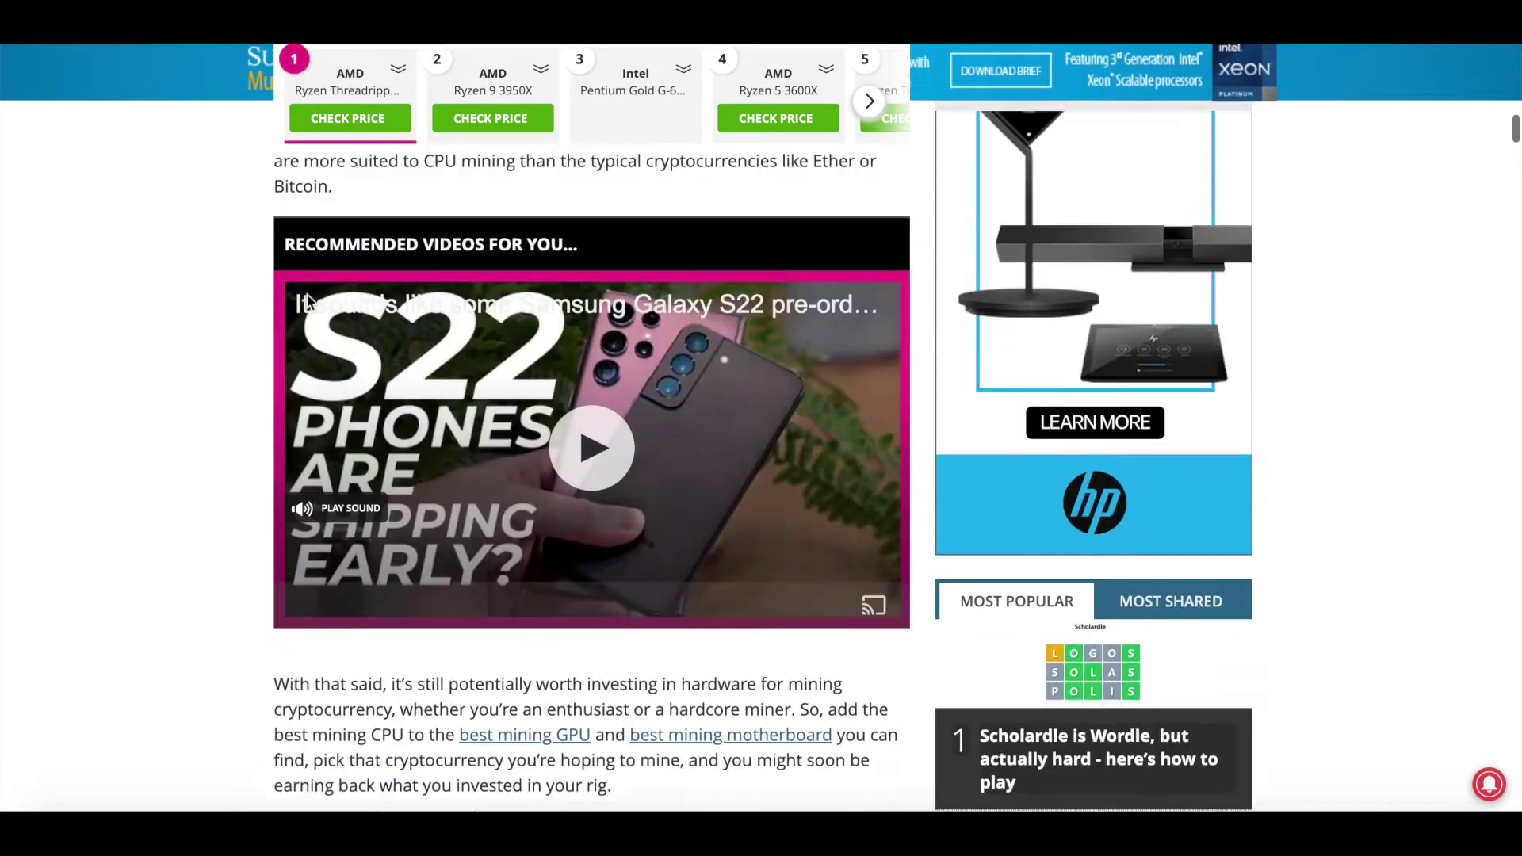
{"action": "scroll", "coordinate": [307, 293], "scroll_direction": "down", "scroll_amount": 5}
{"action": "scroll", "coordinate": [307, 293], "scroll_direction": "up", "scroll_amount": 5}
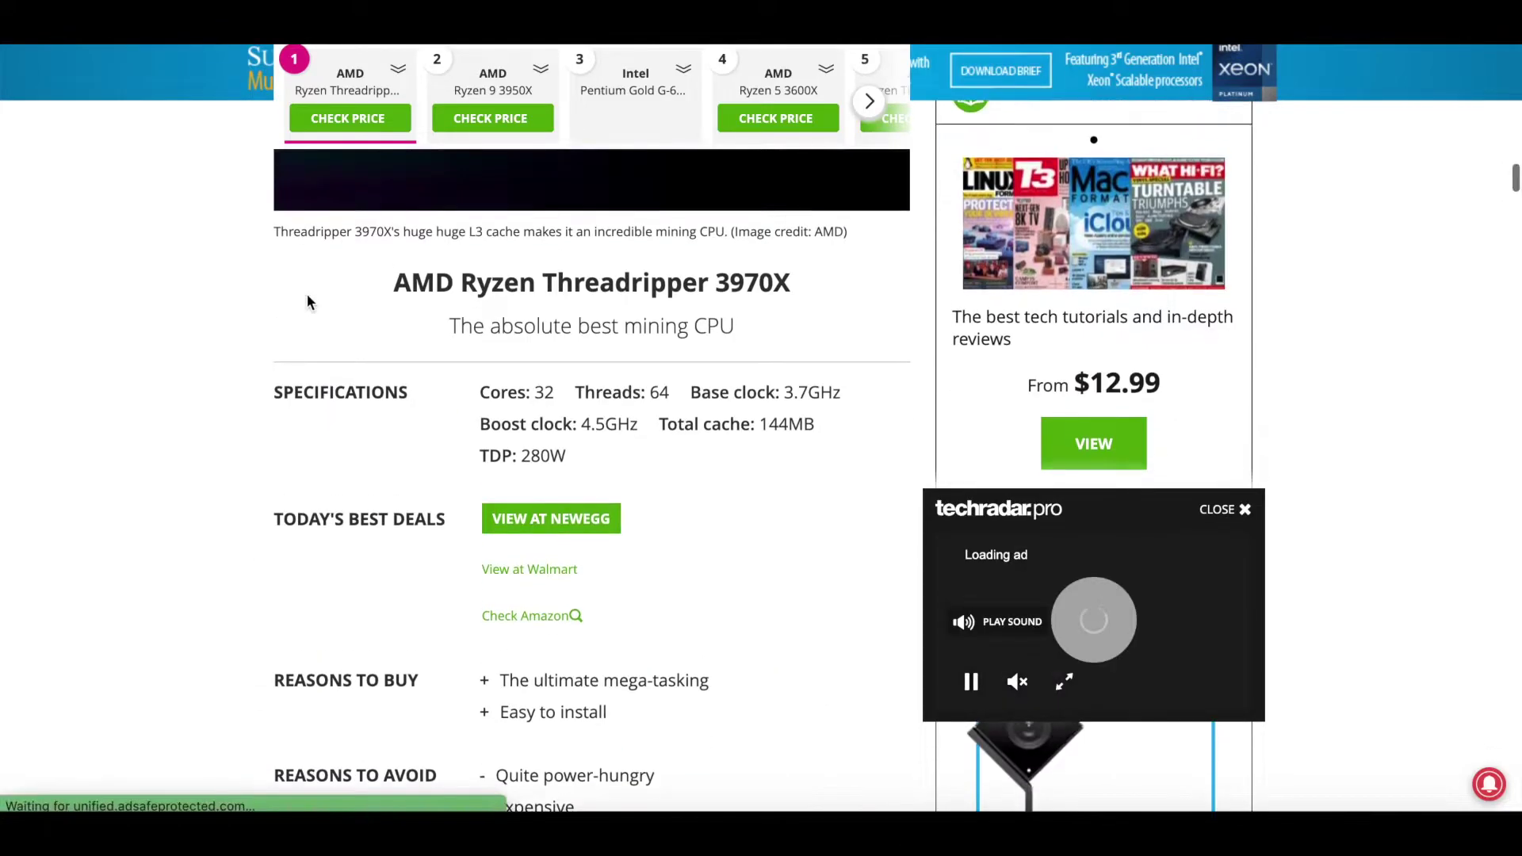
{"action": "scroll", "coordinate": [307, 301], "scroll_direction": "down", "scroll_amount": 5}
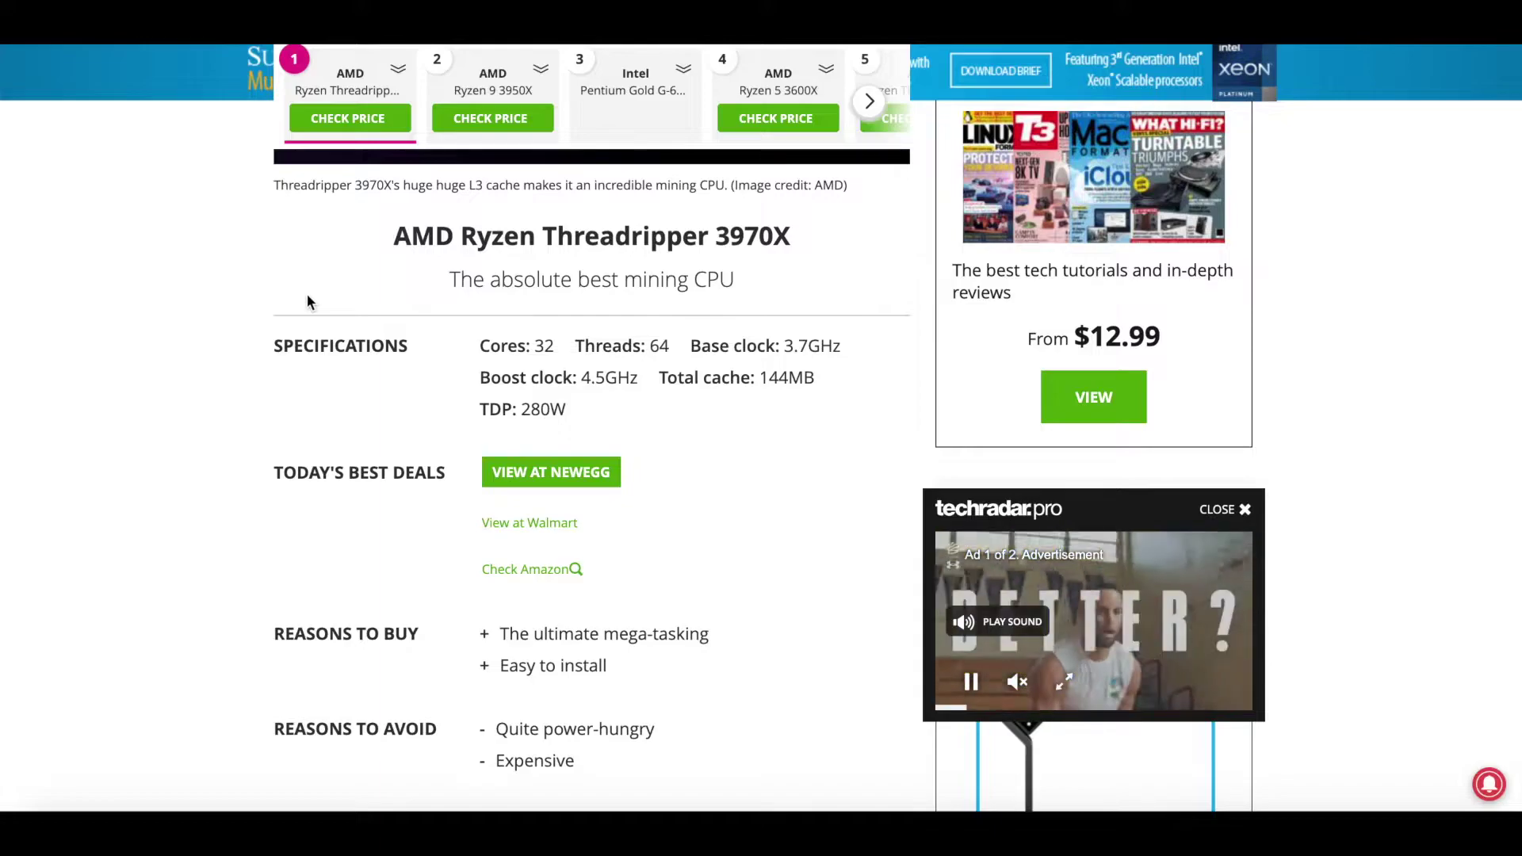
{"action": "scroll", "coordinate": [308, 300], "scroll_direction": "down", "scroll_amount": 5}
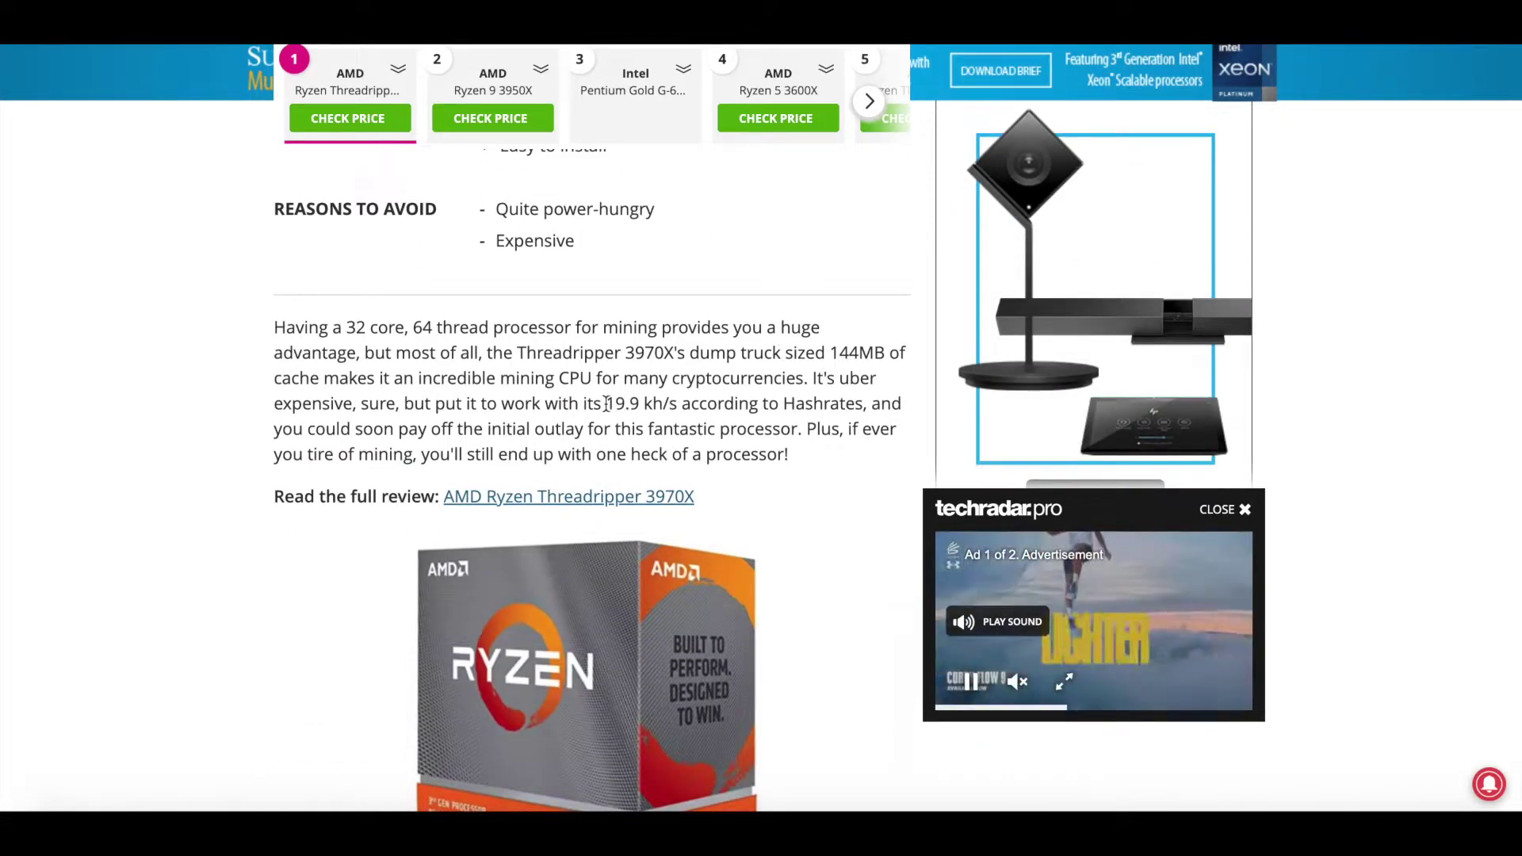
{"action": "scroll", "coordinate": [698, 416], "scroll_direction": "up", "scroll_amount": 2}
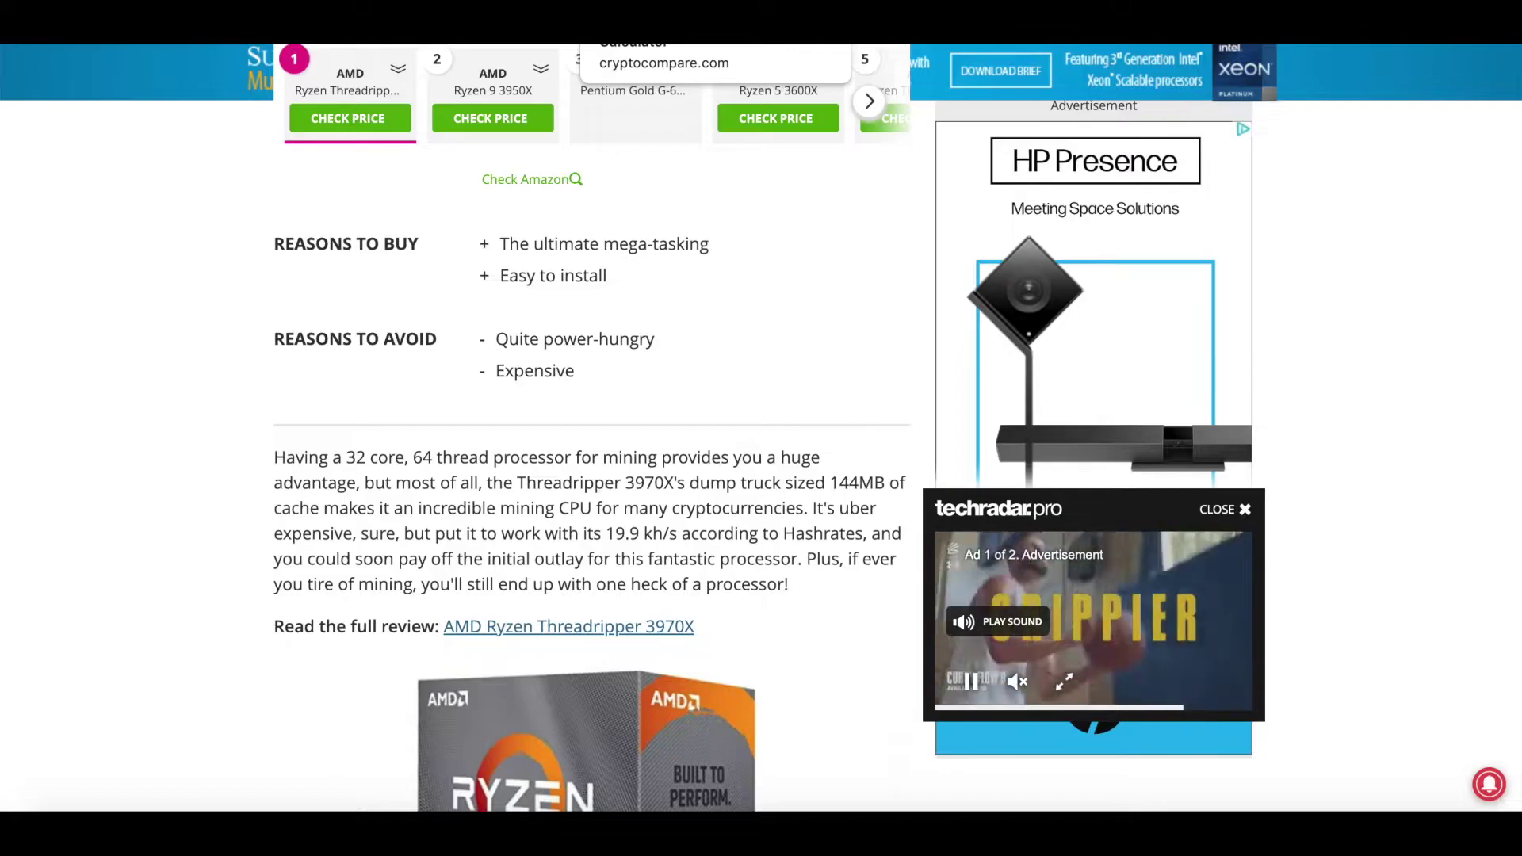
{"action": "left_click_drag", "start_coordinate": [606, 533], "coordinate": [678, 533]}
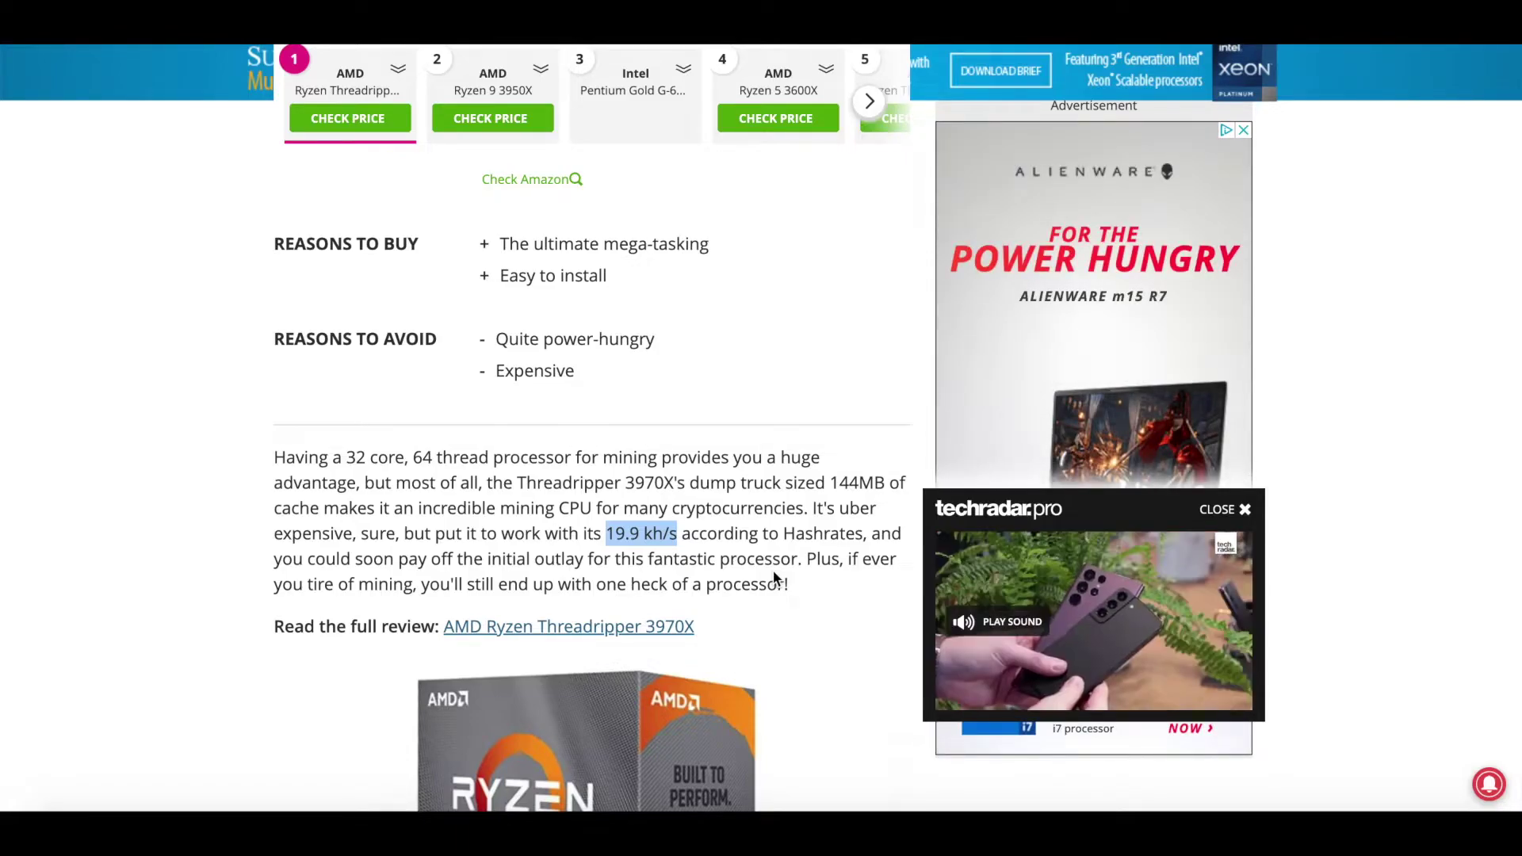
{"action": "scroll", "coordinate": [618, 531], "scroll_direction": "up", "scroll_amount": 1}
{"action": "scroll", "coordinate": [619, 531], "scroll_direction": "up", "scroll_amount": 10}
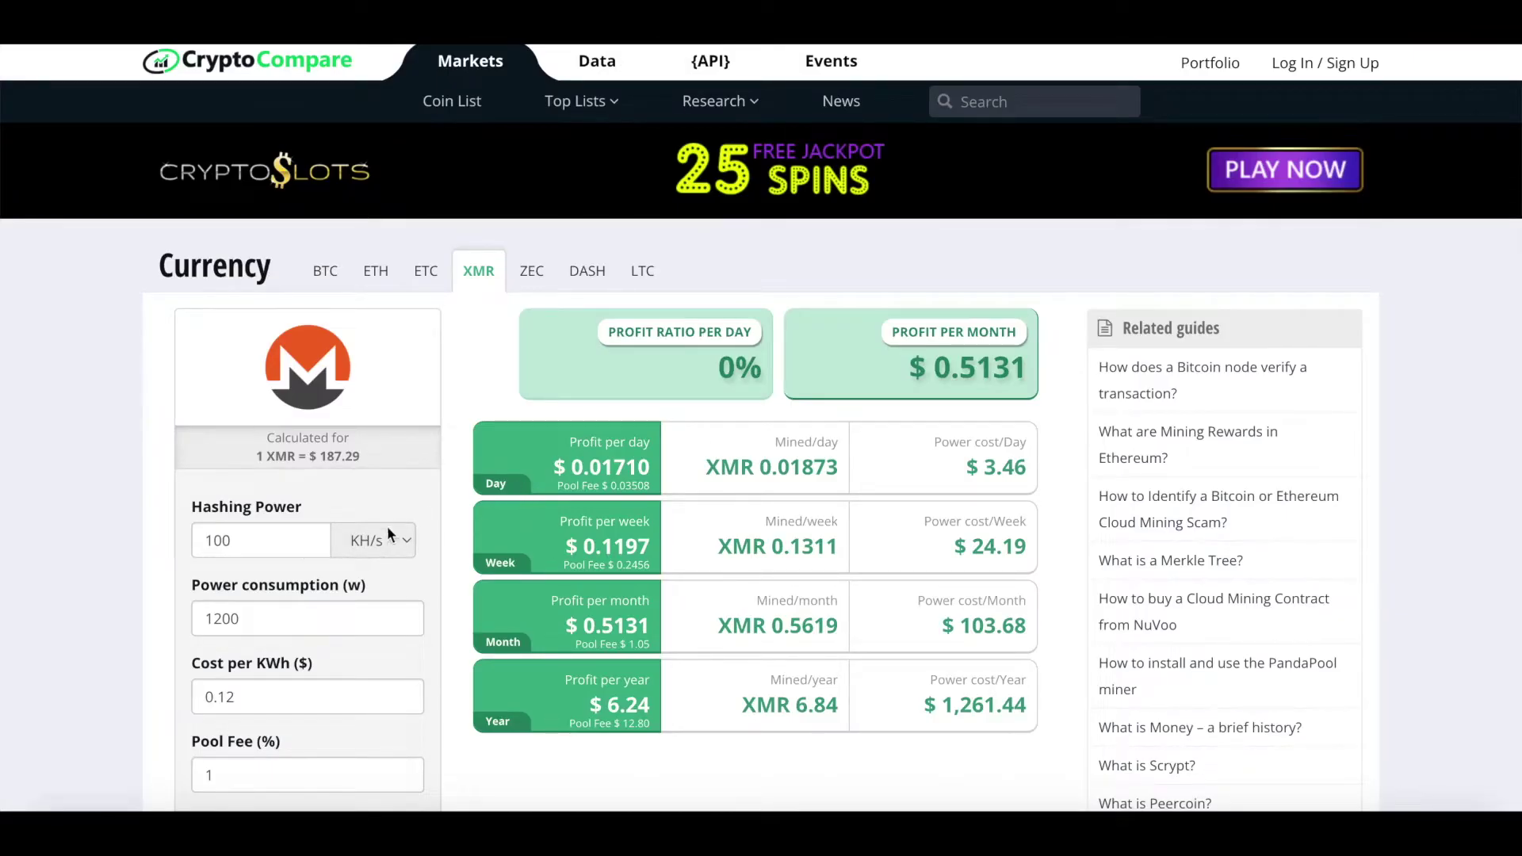
Set the hashing power to 19.9 KH/s in CryptoCompare's XMR mining calculator.
{"action": "left_click", "coordinate": [284, 544]}
{"action": "key", "text": "BackSpace"}
{"action": "key", "text": "BackSpace"}
{"action": "key", "text": "BackSpace"}
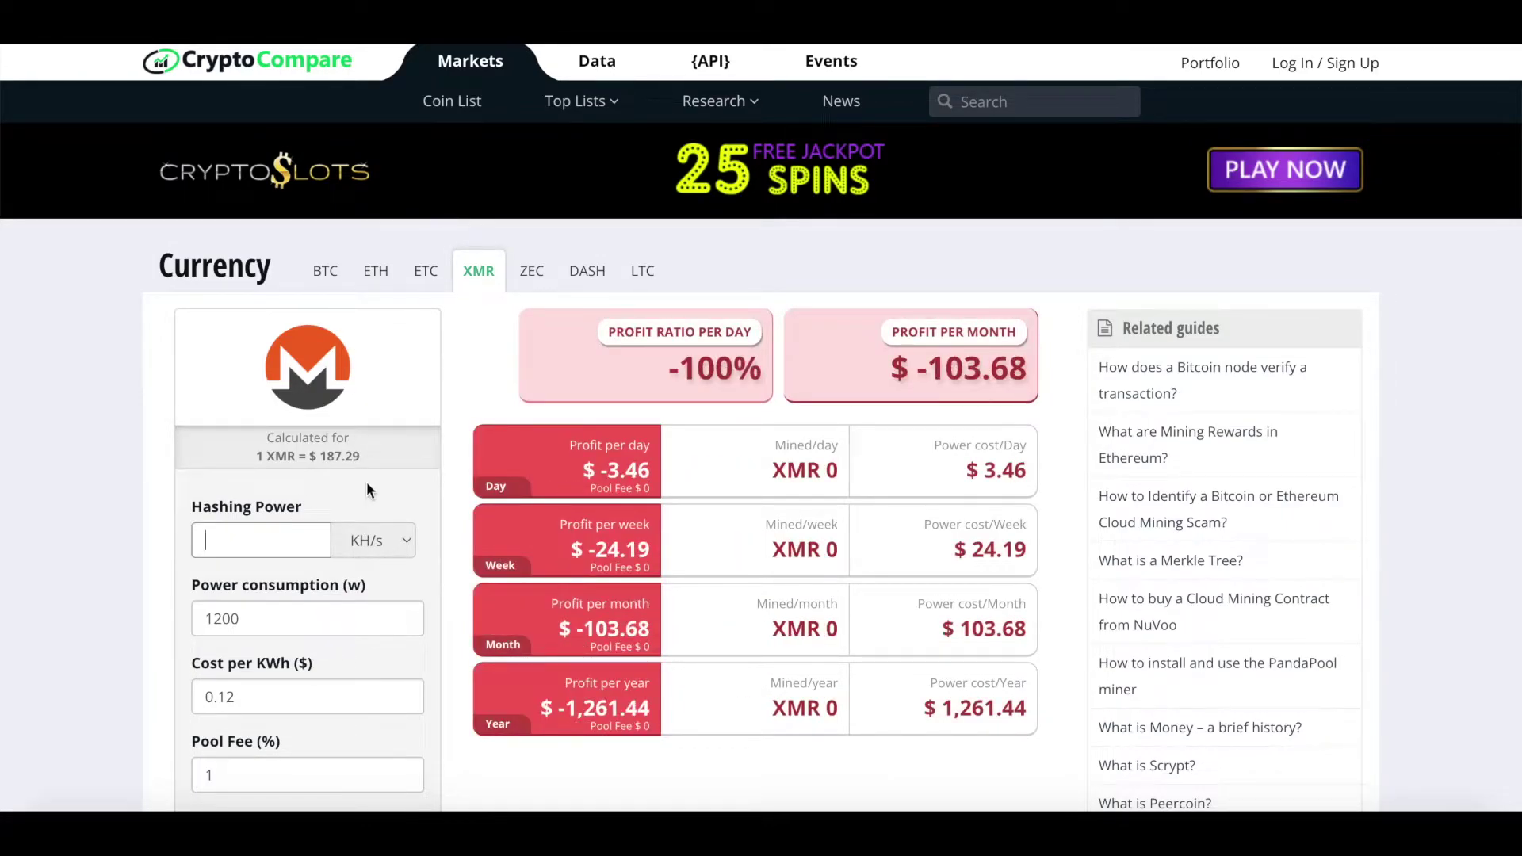
{"action": "type", "text": "19.9"}
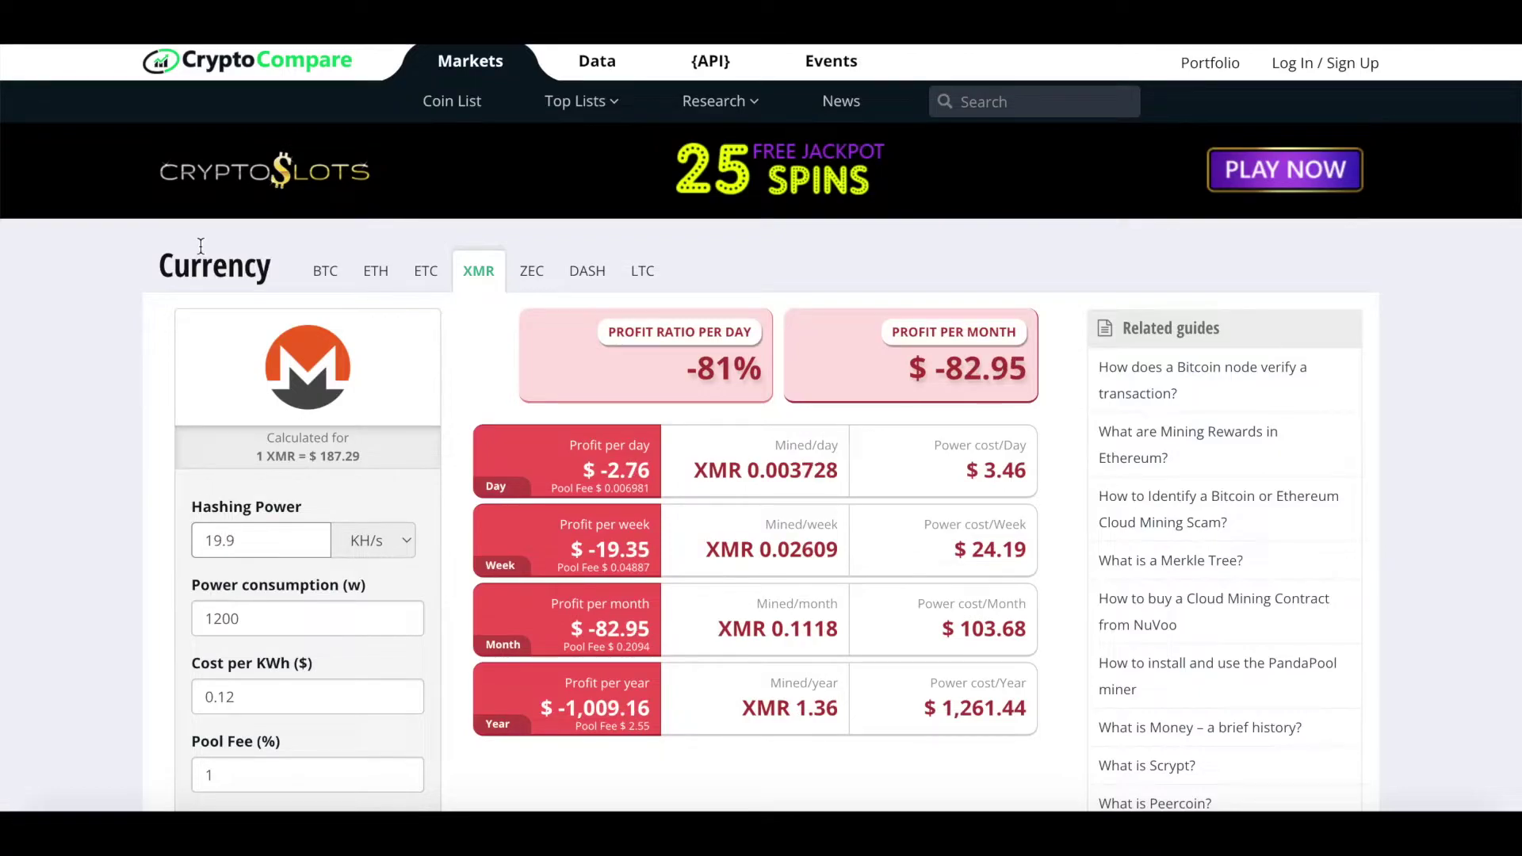
{"action": "left_click", "coordinate": [284, 616]}
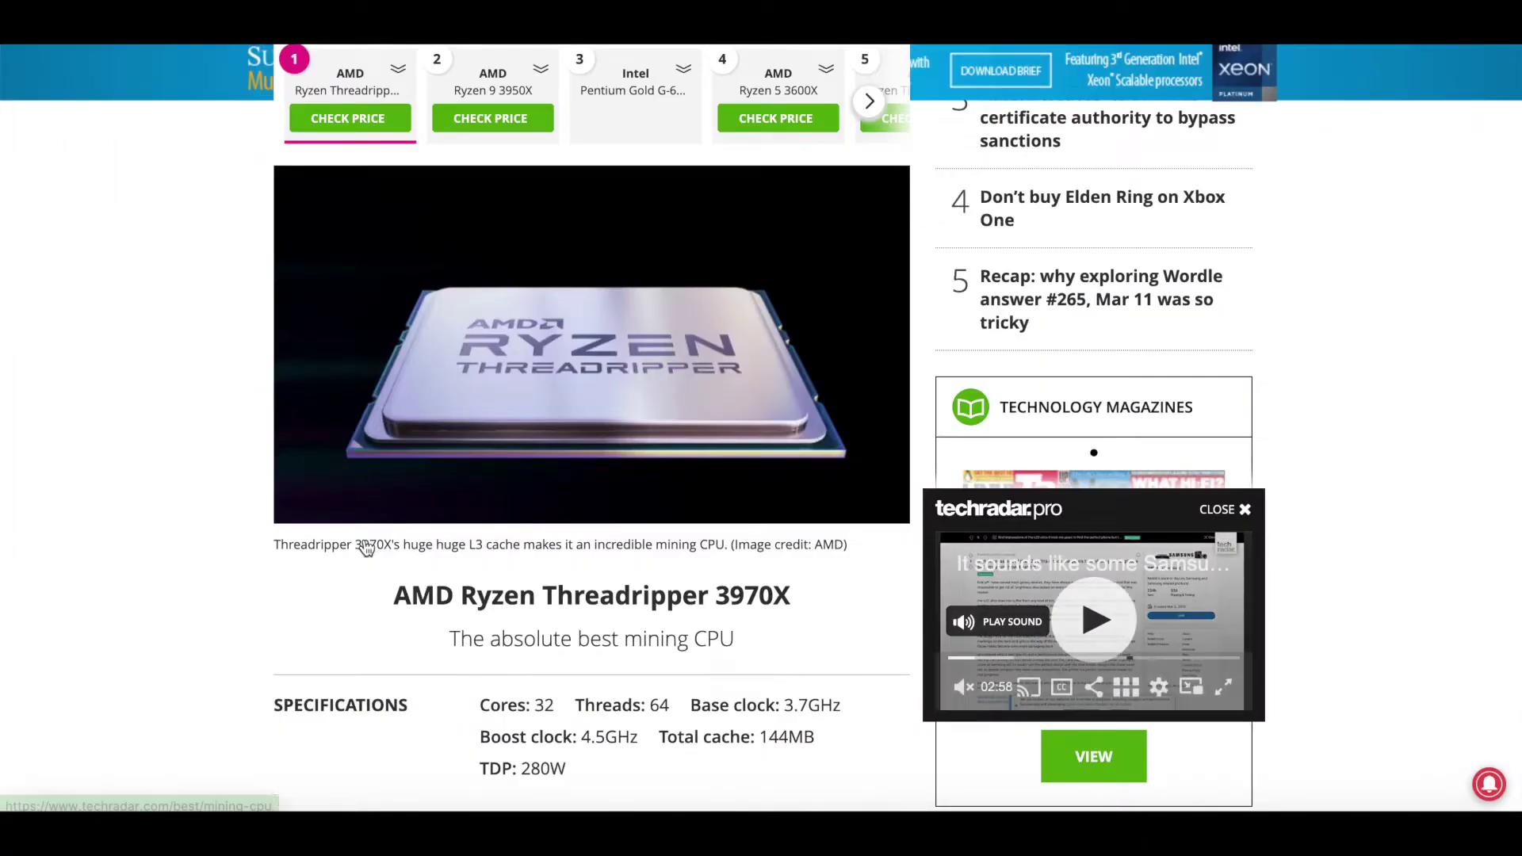
Review the Threadripper 3970X and Ryzen 9 3950X entries in the TechRadar mining CPU article for power specifications.
{"action": "scroll", "coordinate": [364, 543], "scroll_direction": "down", "scroll_amount": 10}
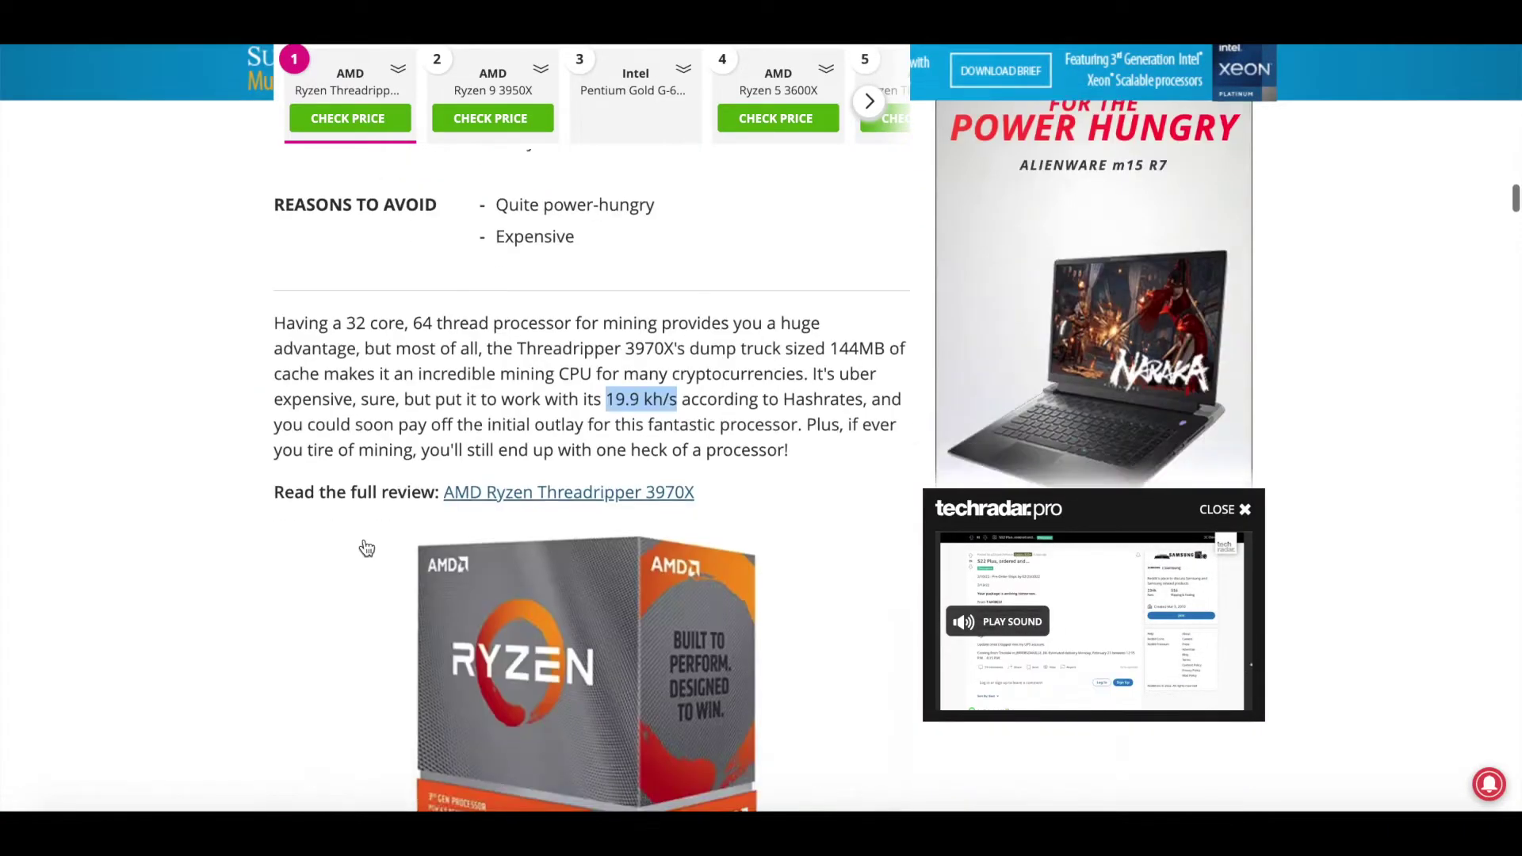
{"action": "left_click", "coordinate": [460, 397]}
{"action": "scroll", "coordinate": [458, 397], "scroll_direction": "down", "scroll_amount": 7}
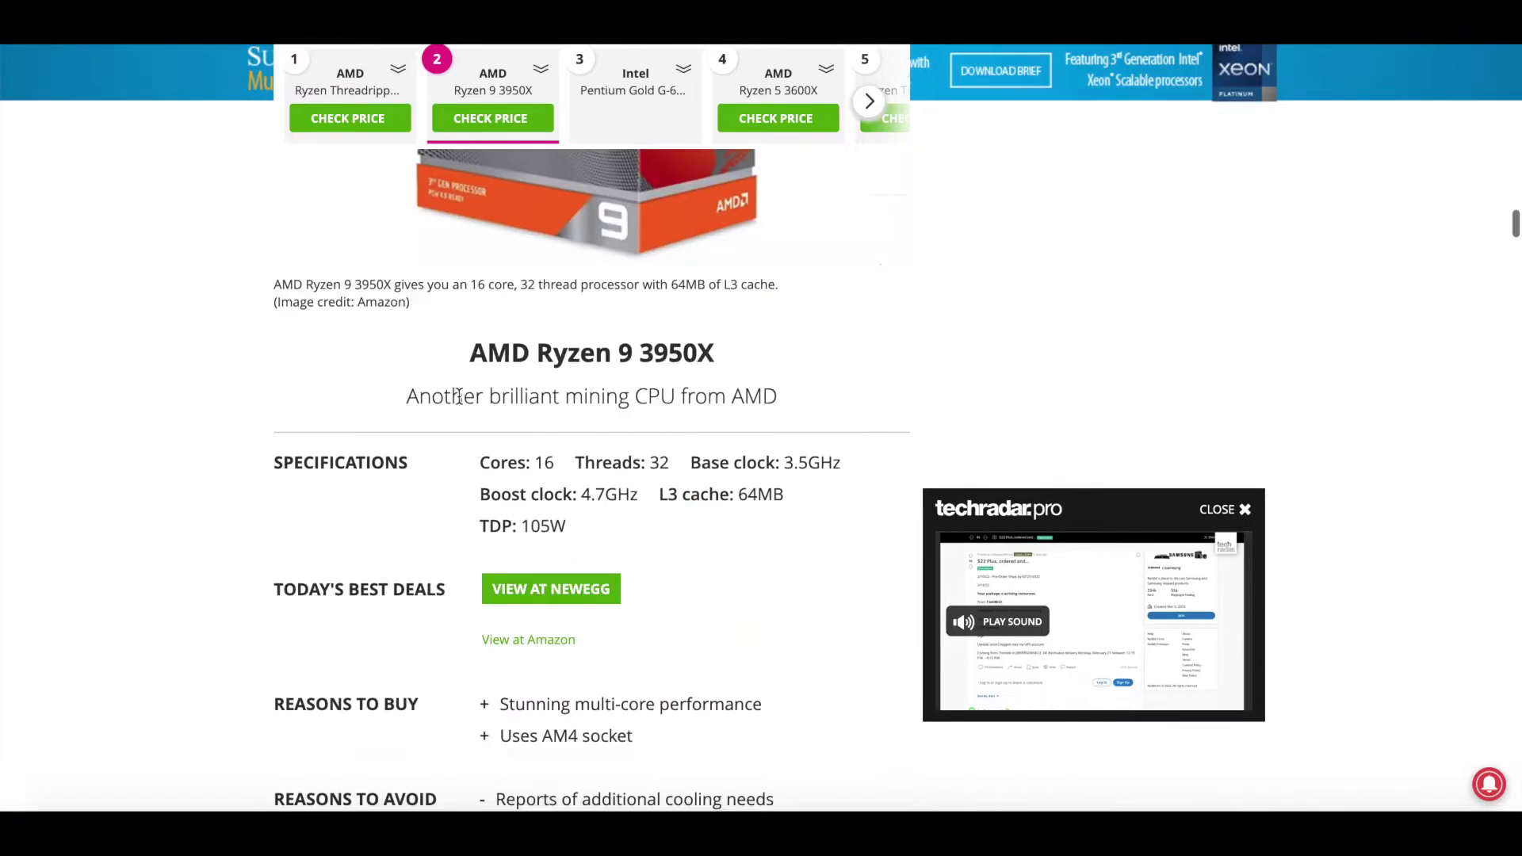
{"action": "scroll", "coordinate": [459, 396], "scroll_direction": "down", "scroll_amount": 2}
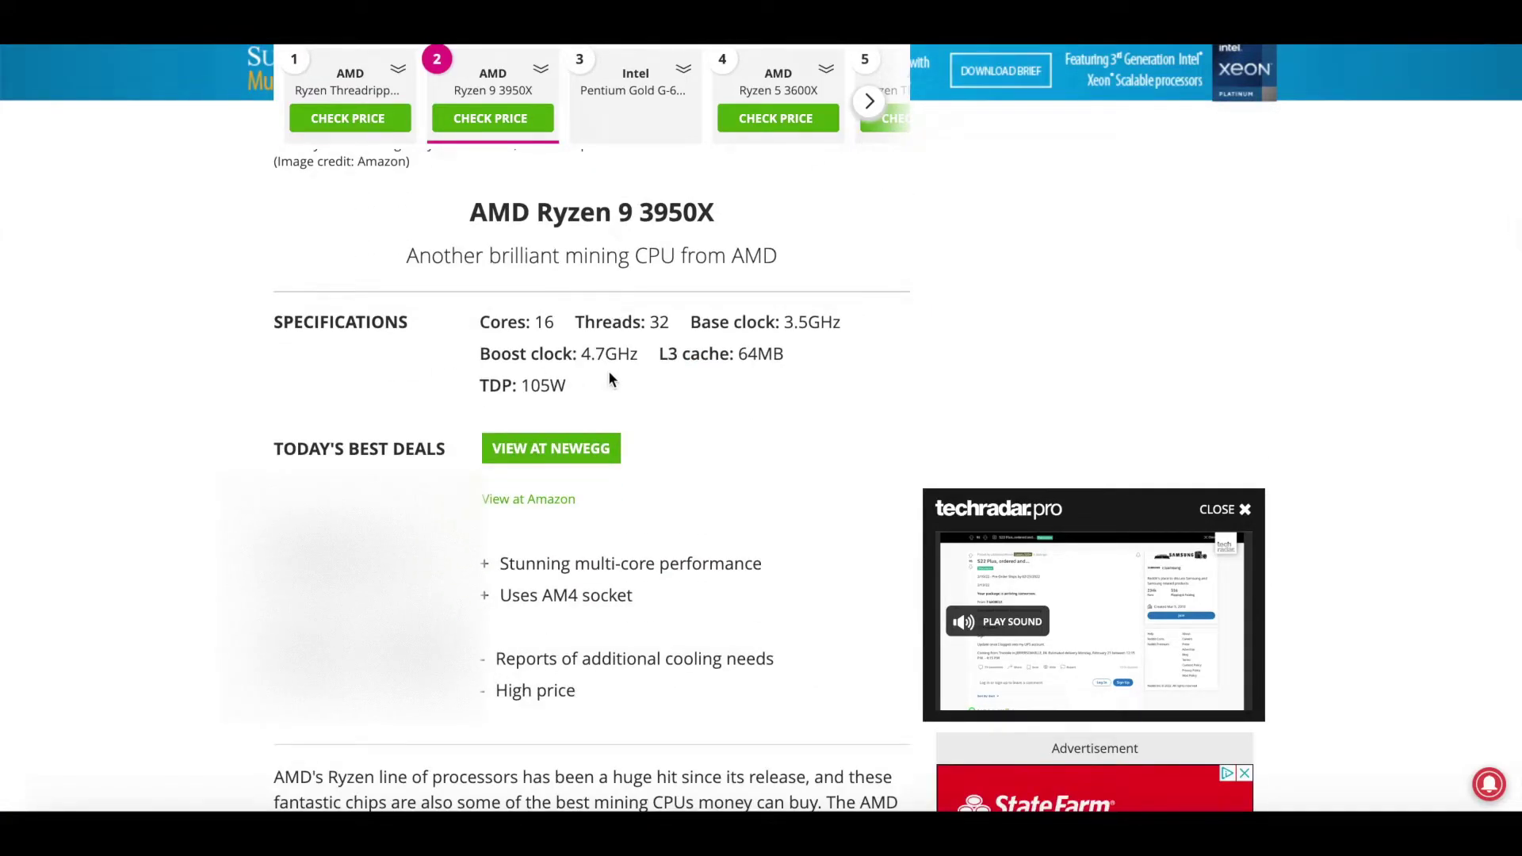
{"action": "scroll", "coordinate": [609, 381], "scroll_direction": "down", "scroll_amount": 3}
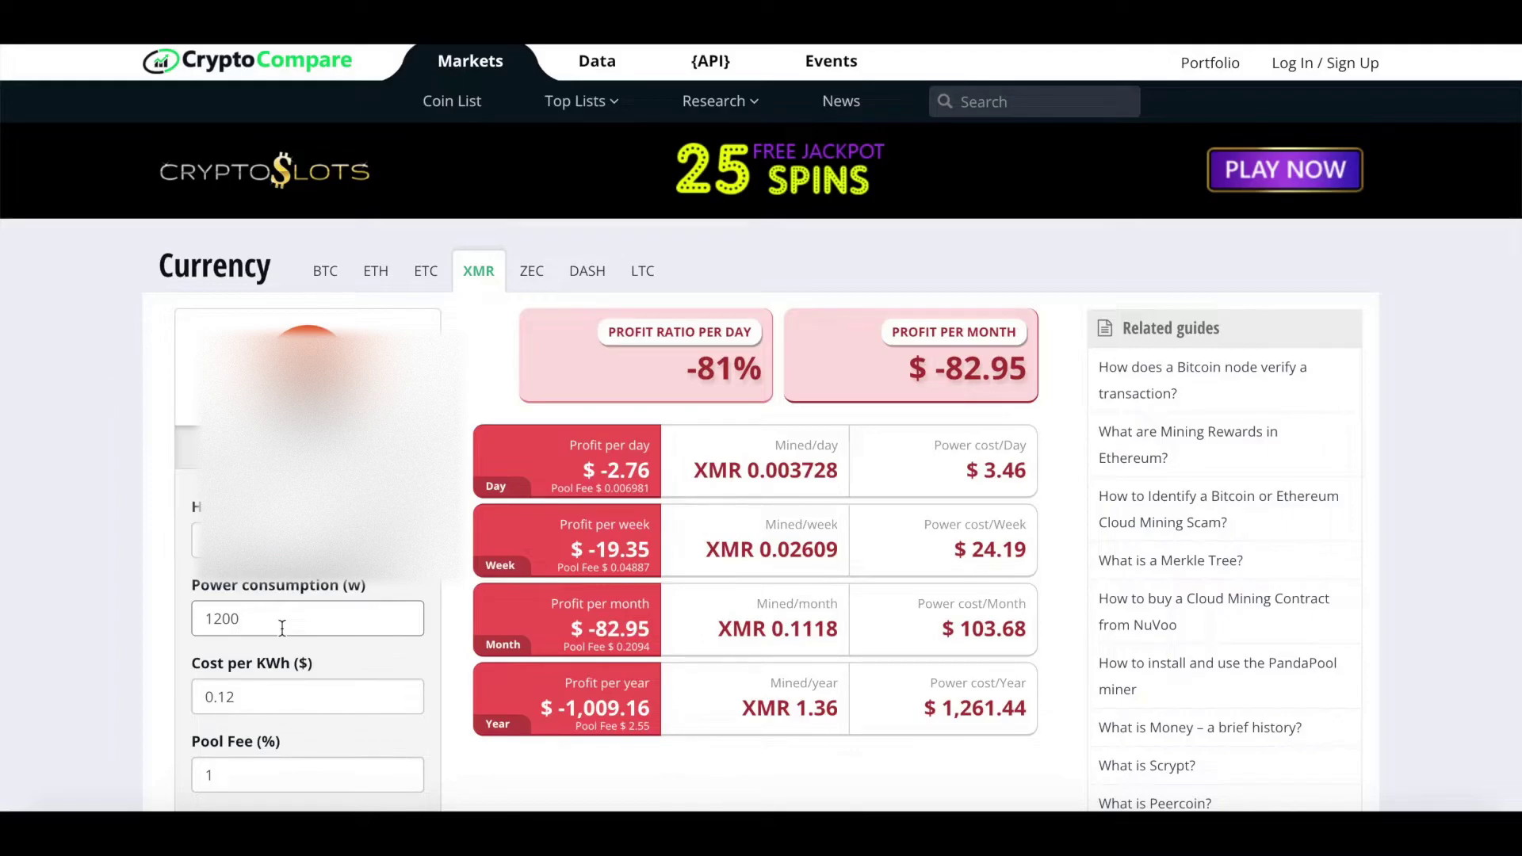
Review the power consumption, cost per KWh and pool fee inputs in the CryptoCompare XMR calculator.
{"action": "scroll", "coordinate": [282, 627], "scroll_direction": "down", "scroll_amount": 2}
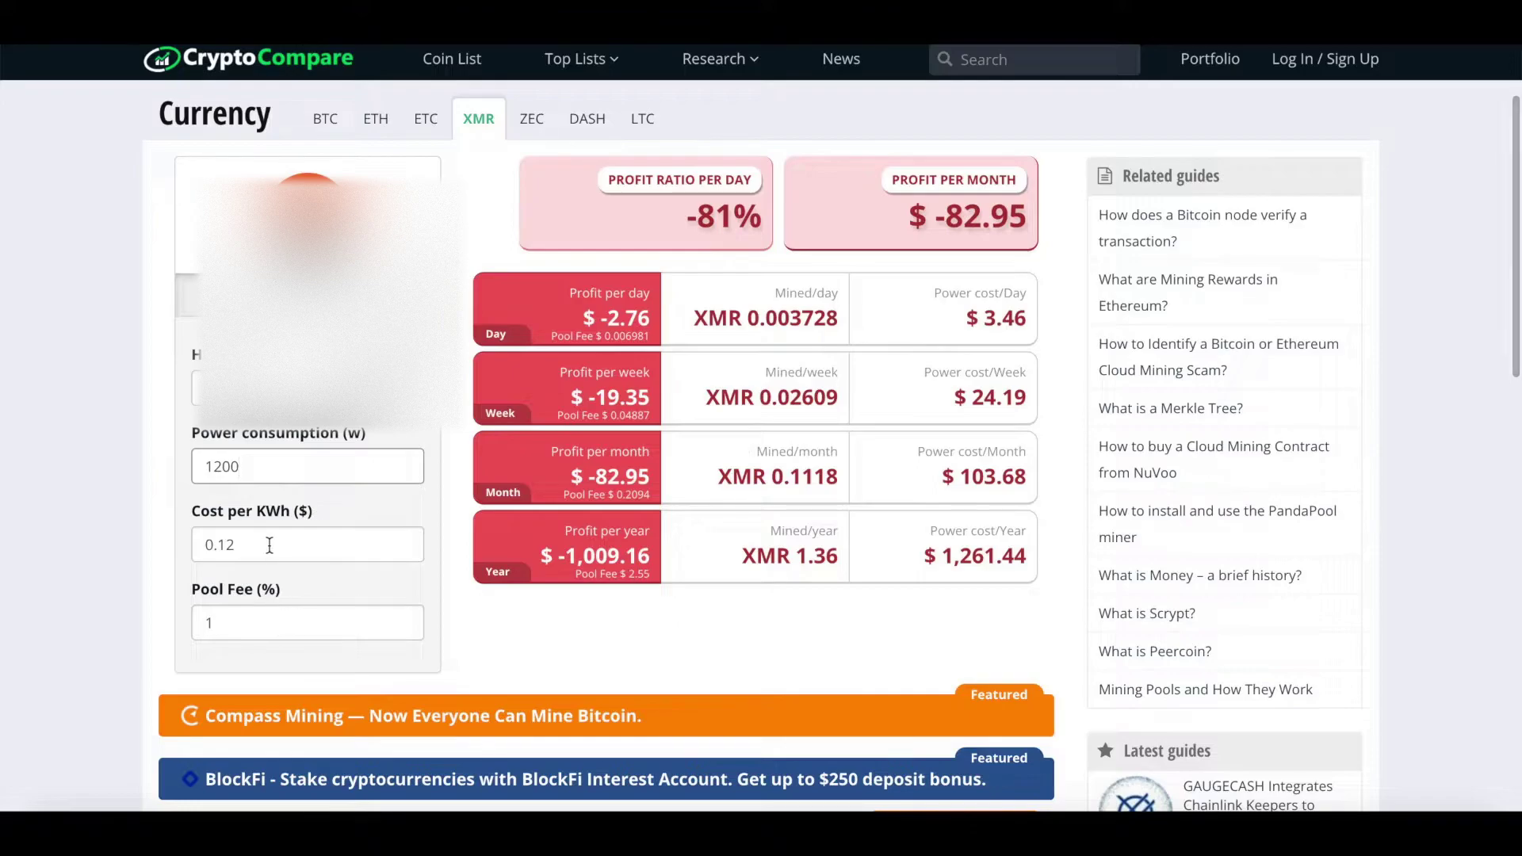
{"action": "left_click", "coordinate": [317, 475]}
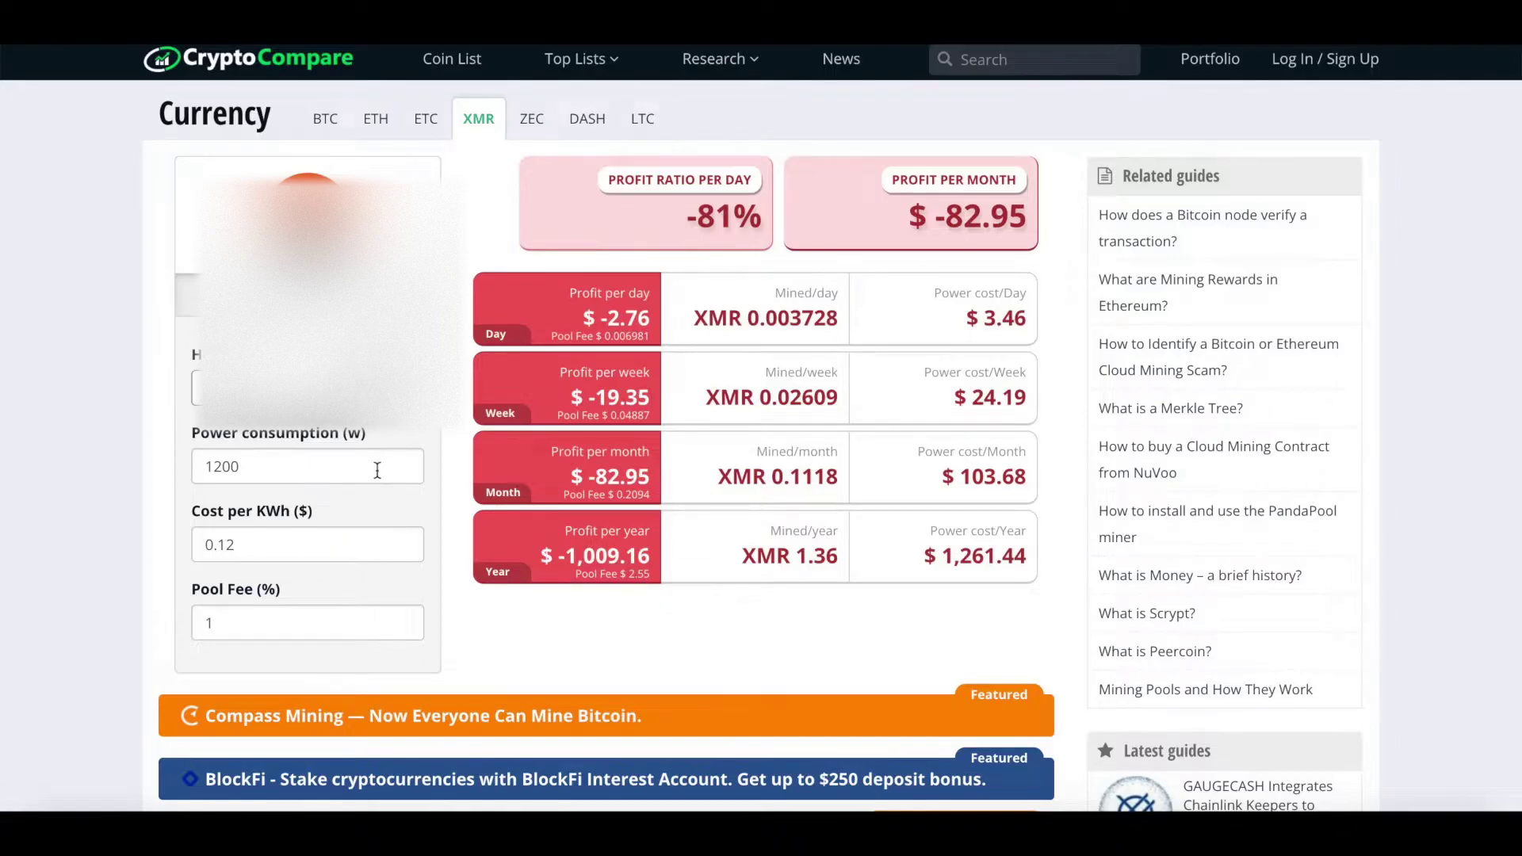
{"action": "left_click", "coordinate": [286, 556]}
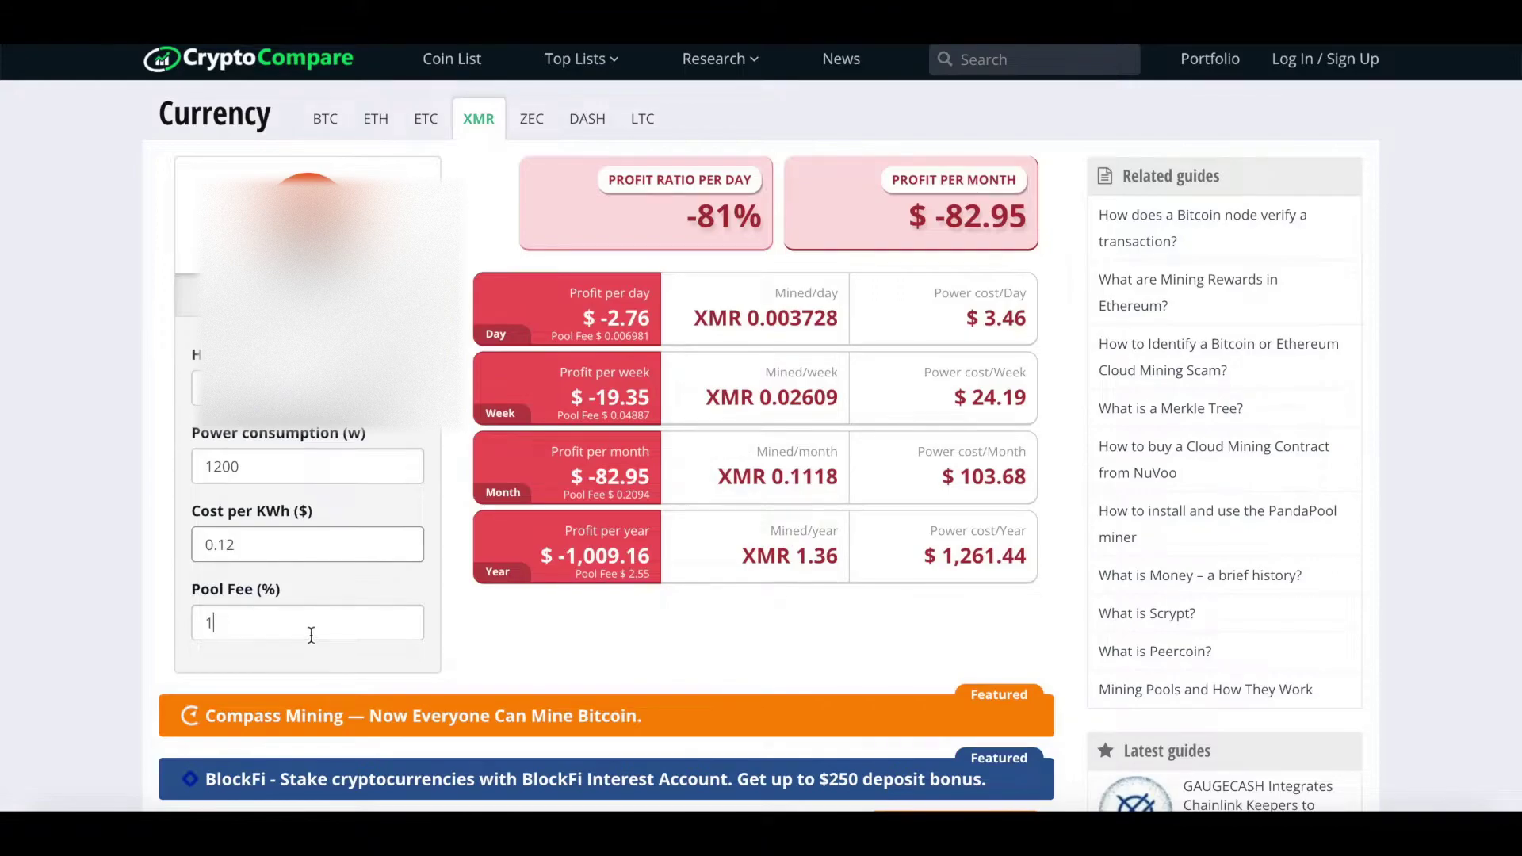
{"action": "scroll", "coordinate": [311, 634], "scroll_direction": "down", "scroll_amount": 2}
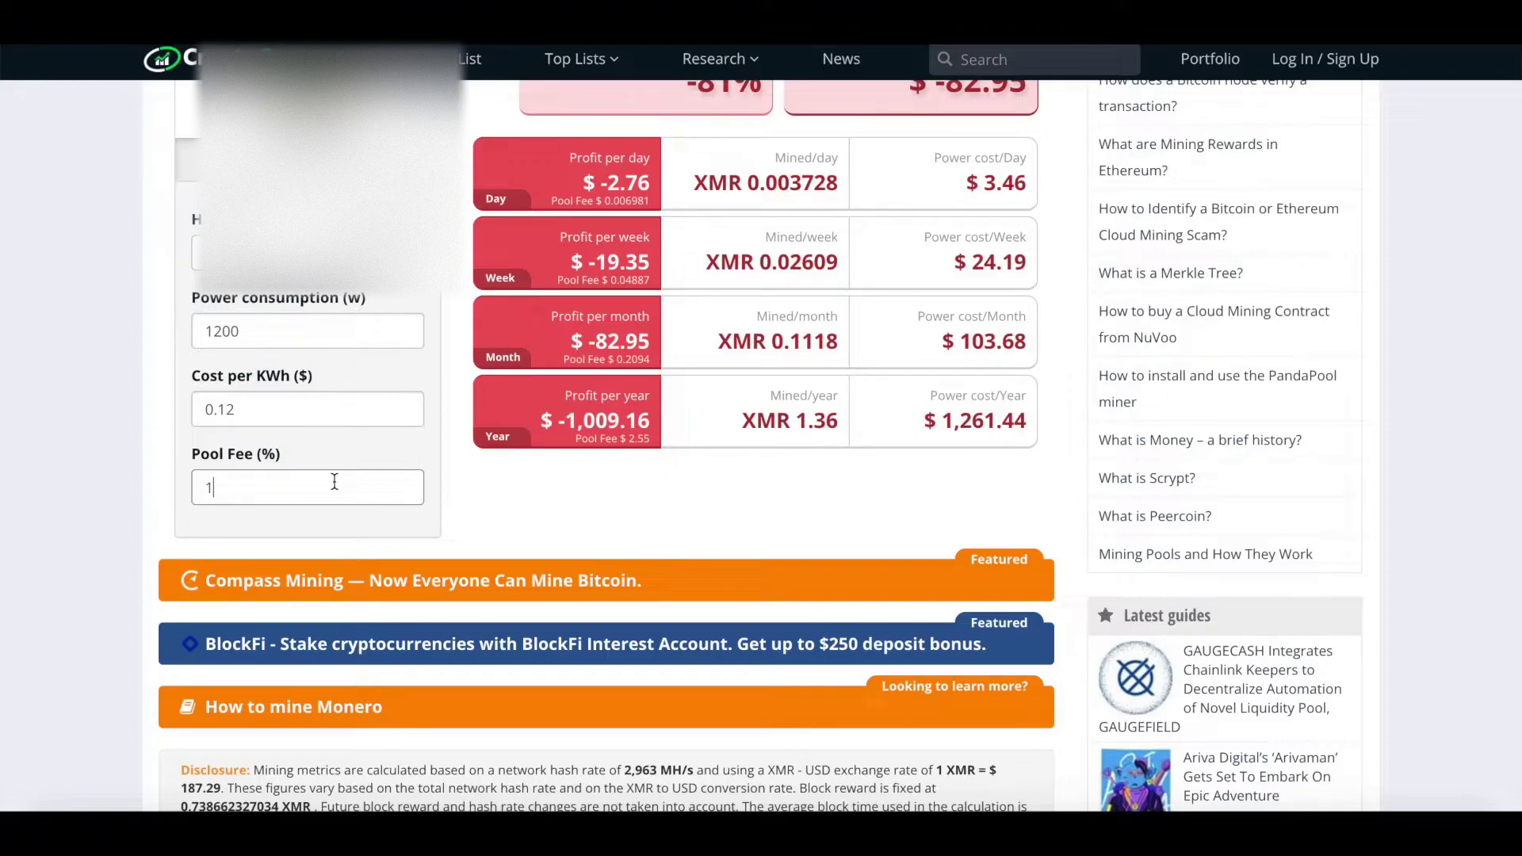
Check the computer's processor model in the macOS system overview and return to the mining calculator.
{"action": "scroll", "coordinate": [335, 482], "scroll_direction": "up", "scroll_amount": 1}
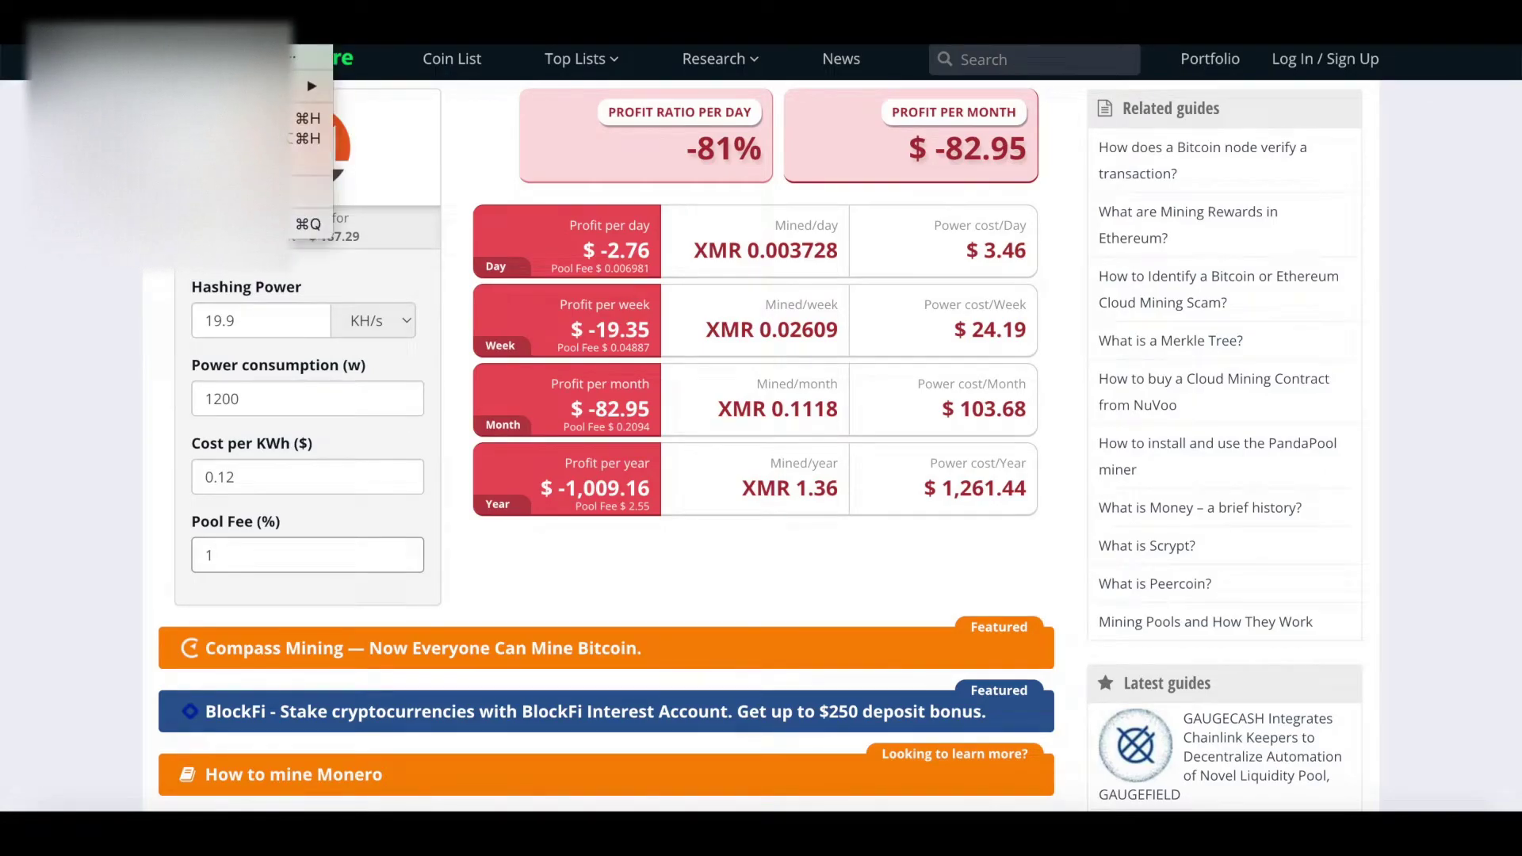
{"action": "key", "text": "Escape"}
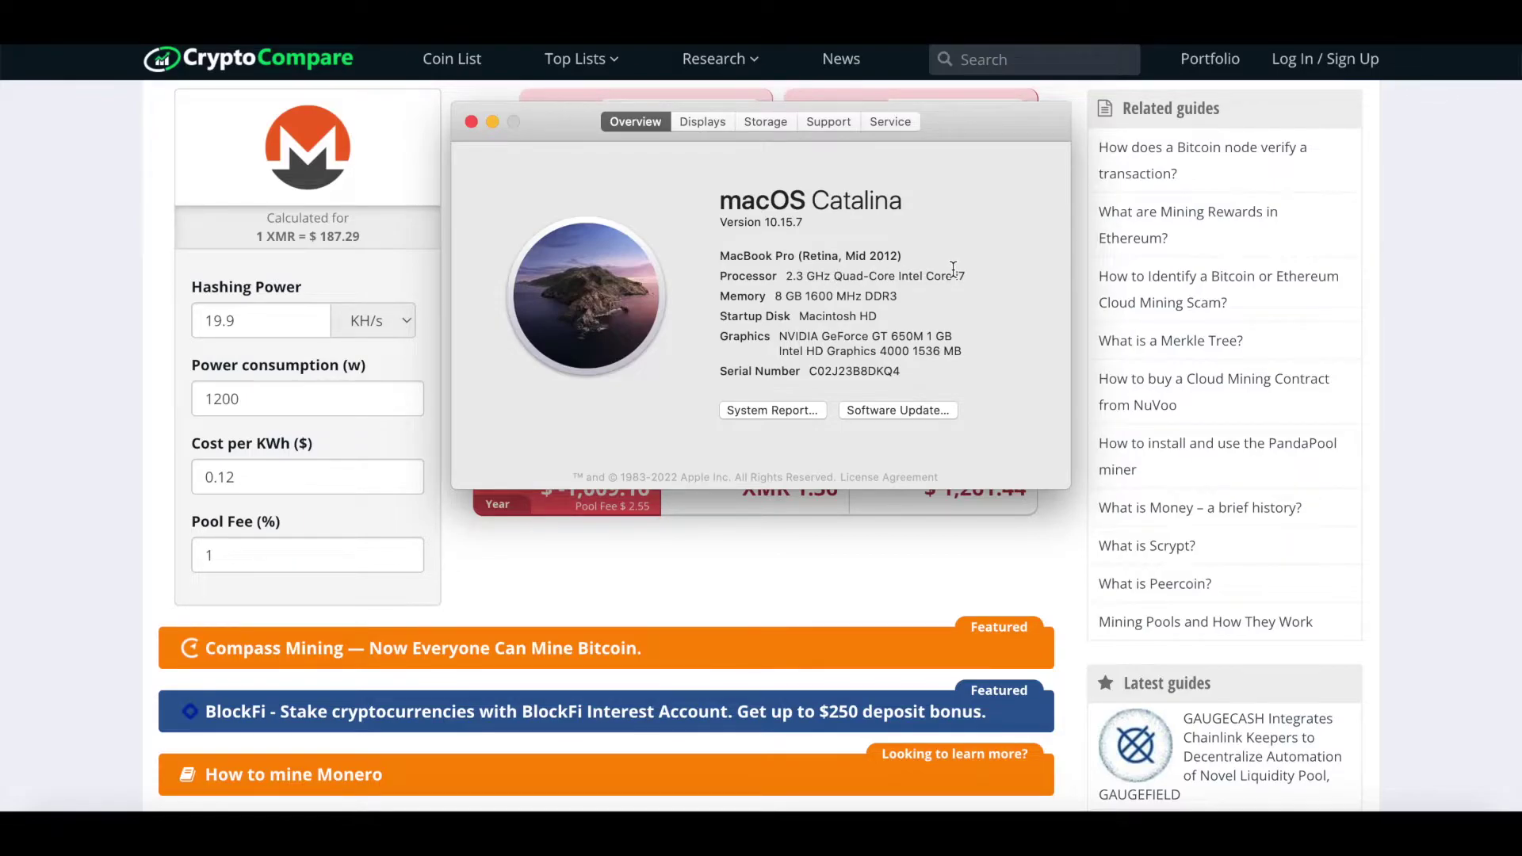
{"action": "left_click", "coordinate": [61, 545]}
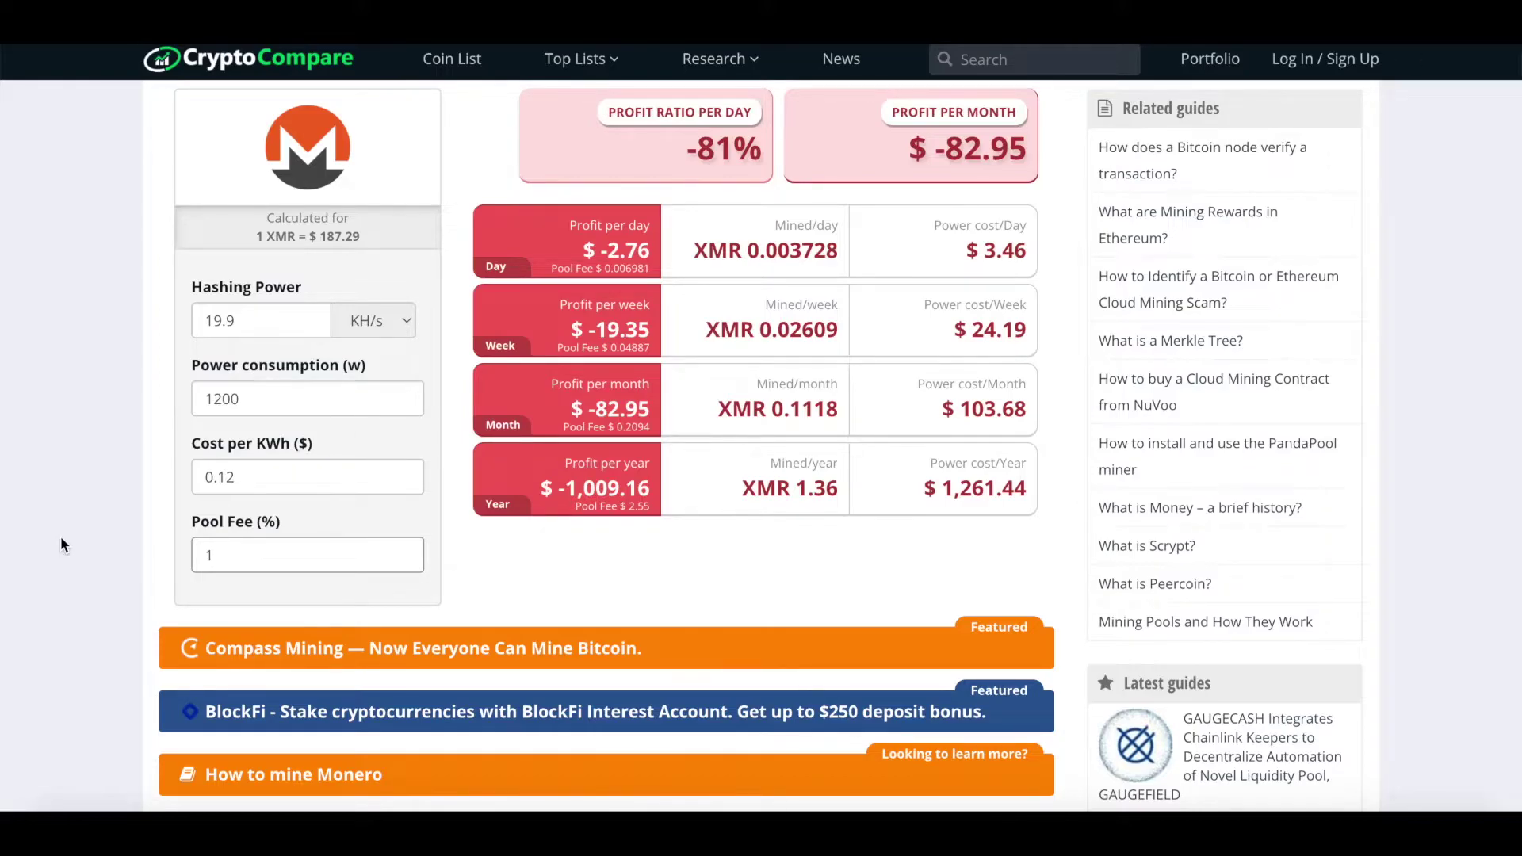
Dismiss the calculator's sign-in prompt and return to the hashing power value.
{"action": "left_click", "coordinate": [299, 320]}
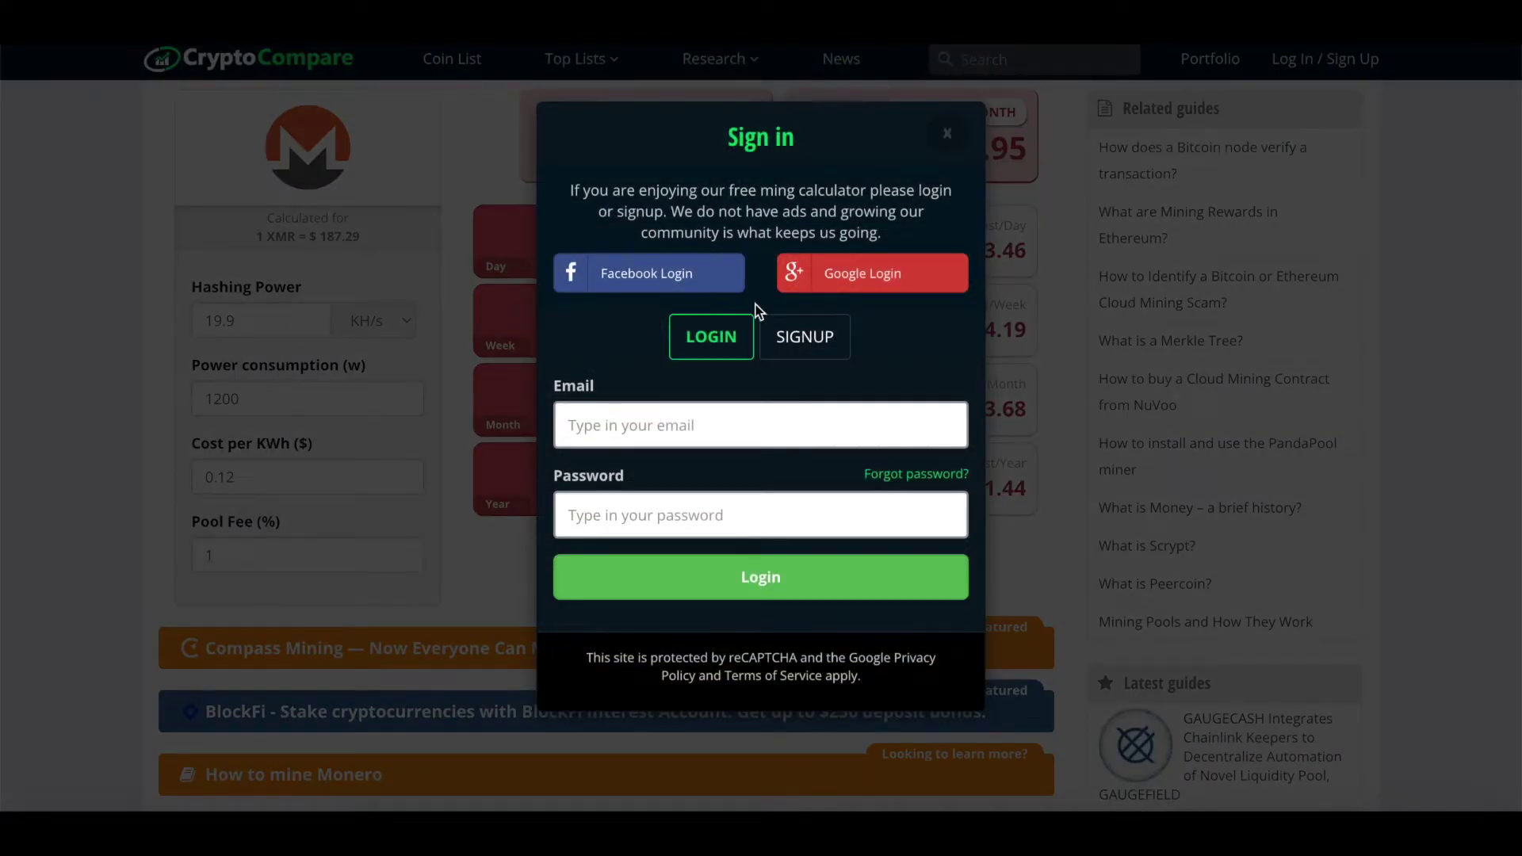
{"action": "left_click", "coordinate": [958, 135]}
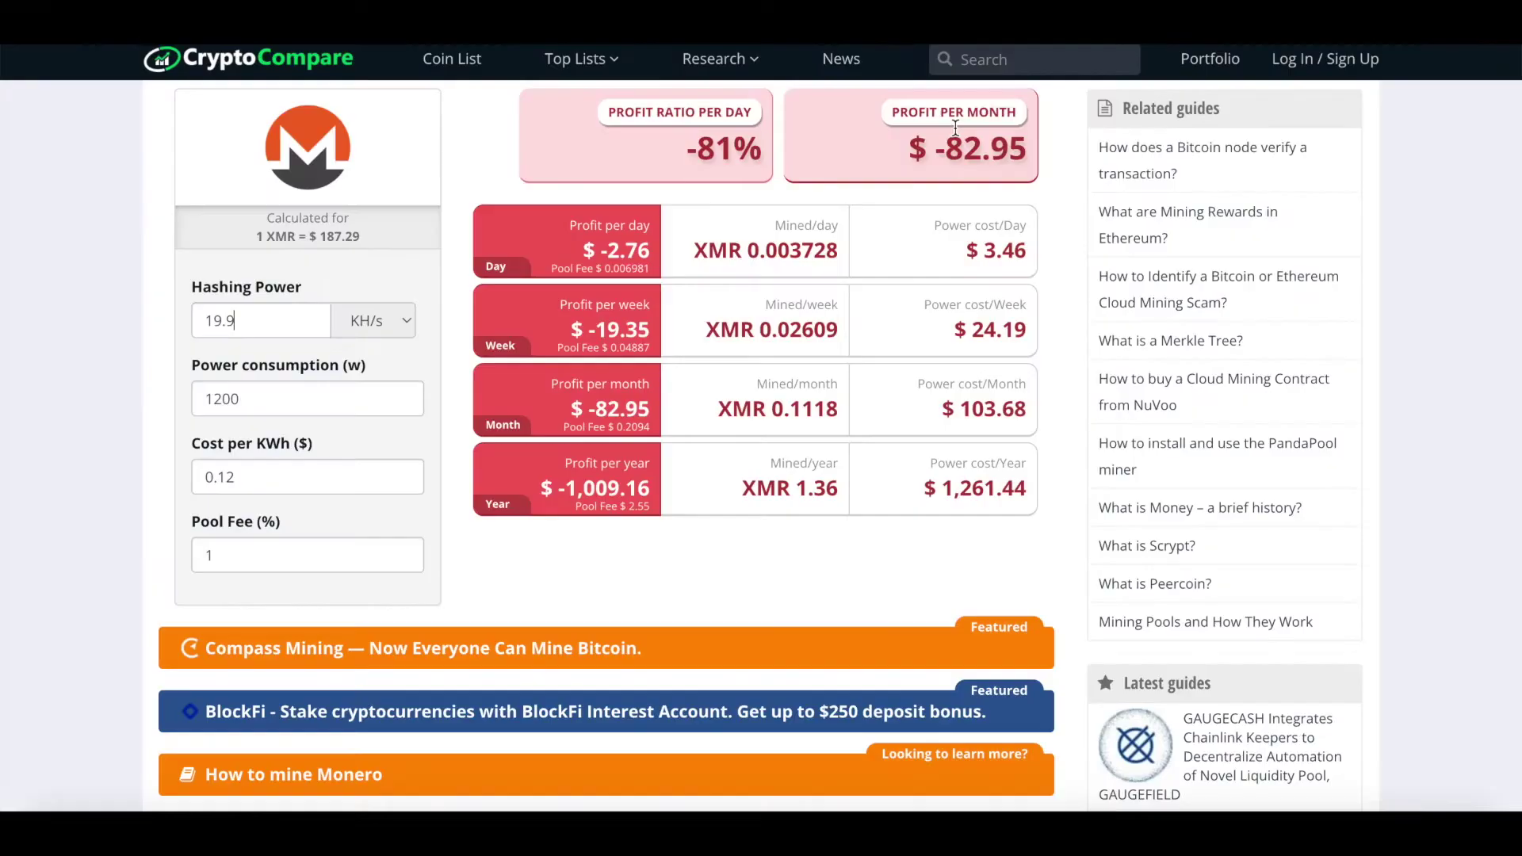
{"action": "left_click", "coordinate": [300, 328]}
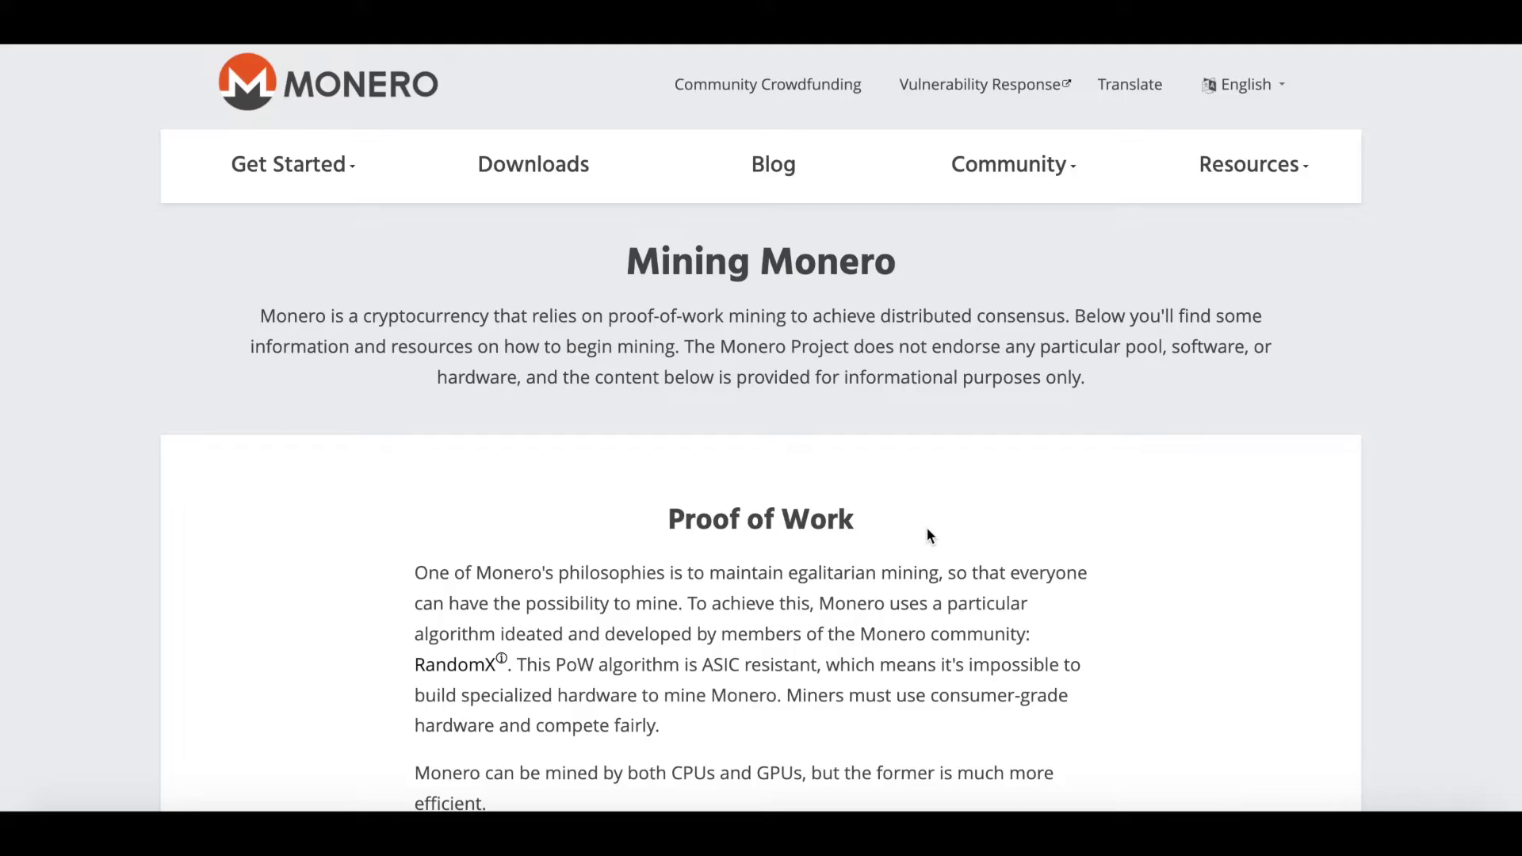
Read through the Monero website's Mining Monero page, from Proof of Work to the P2Pool section.
{"action": "scroll", "coordinate": [930, 536], "scroll_direction": "down", "scroll_amount": 3}
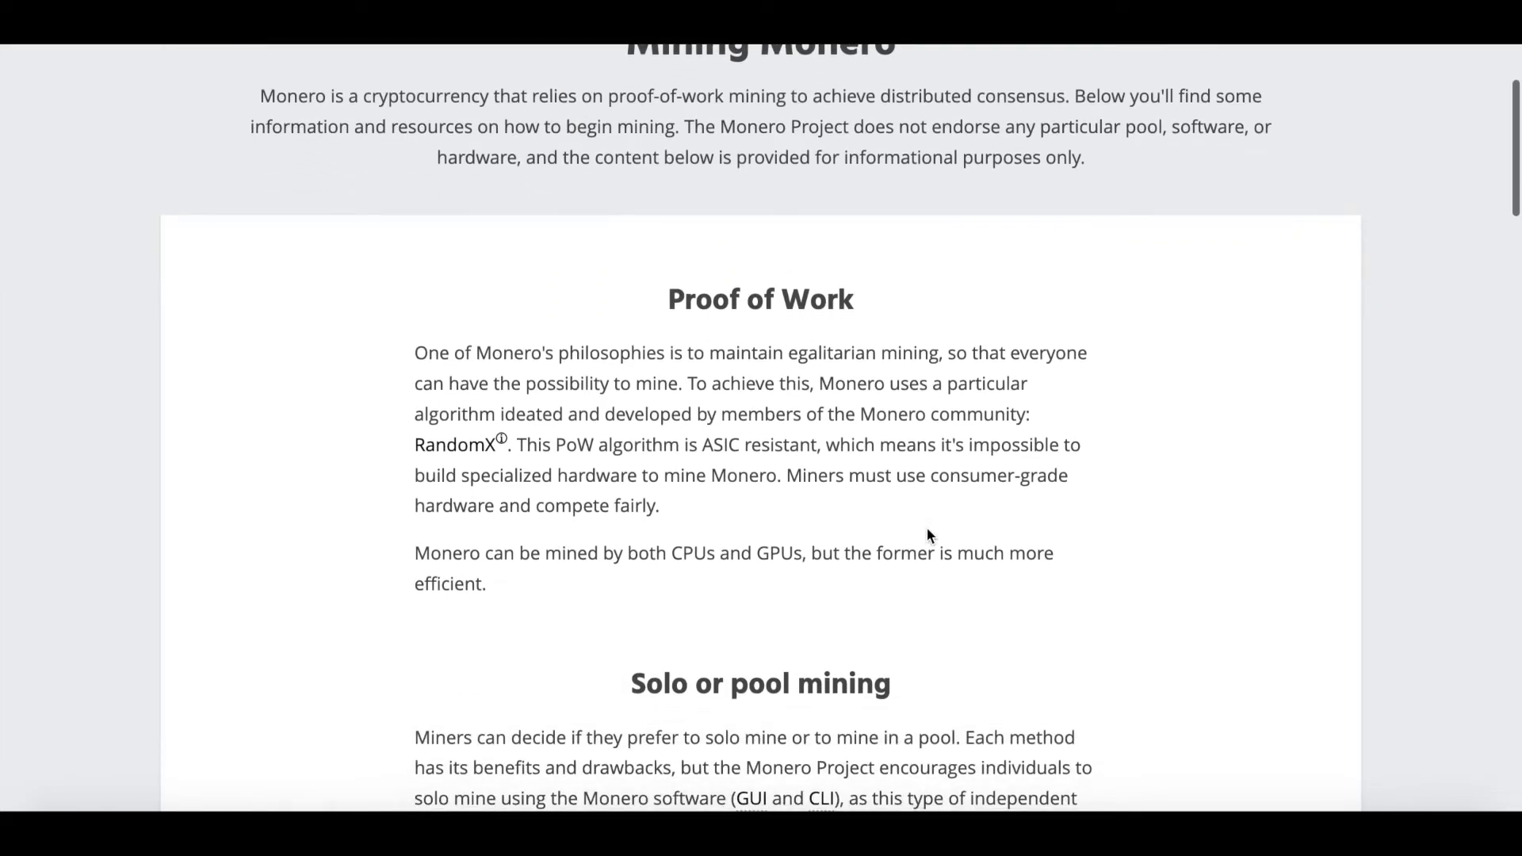
{"action": "scroll", "coordinate": [929, 536], "scroll_direction": "up", "scroll_amount": 1}
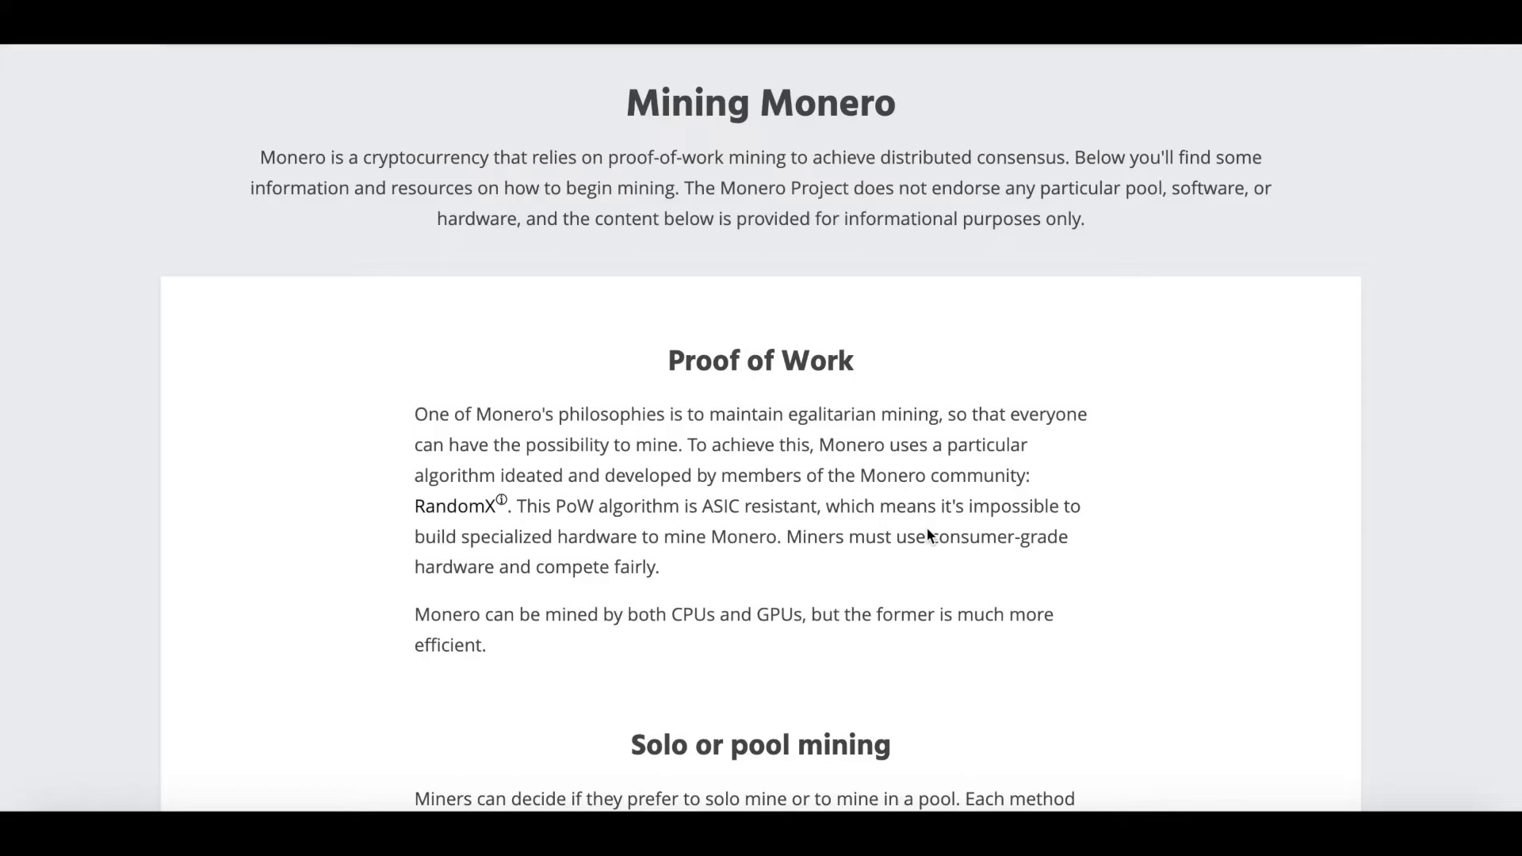
{"action": "scroll", "coordinate": [929, 531], "scroll_direction": "down", "scroll_amount": 12}
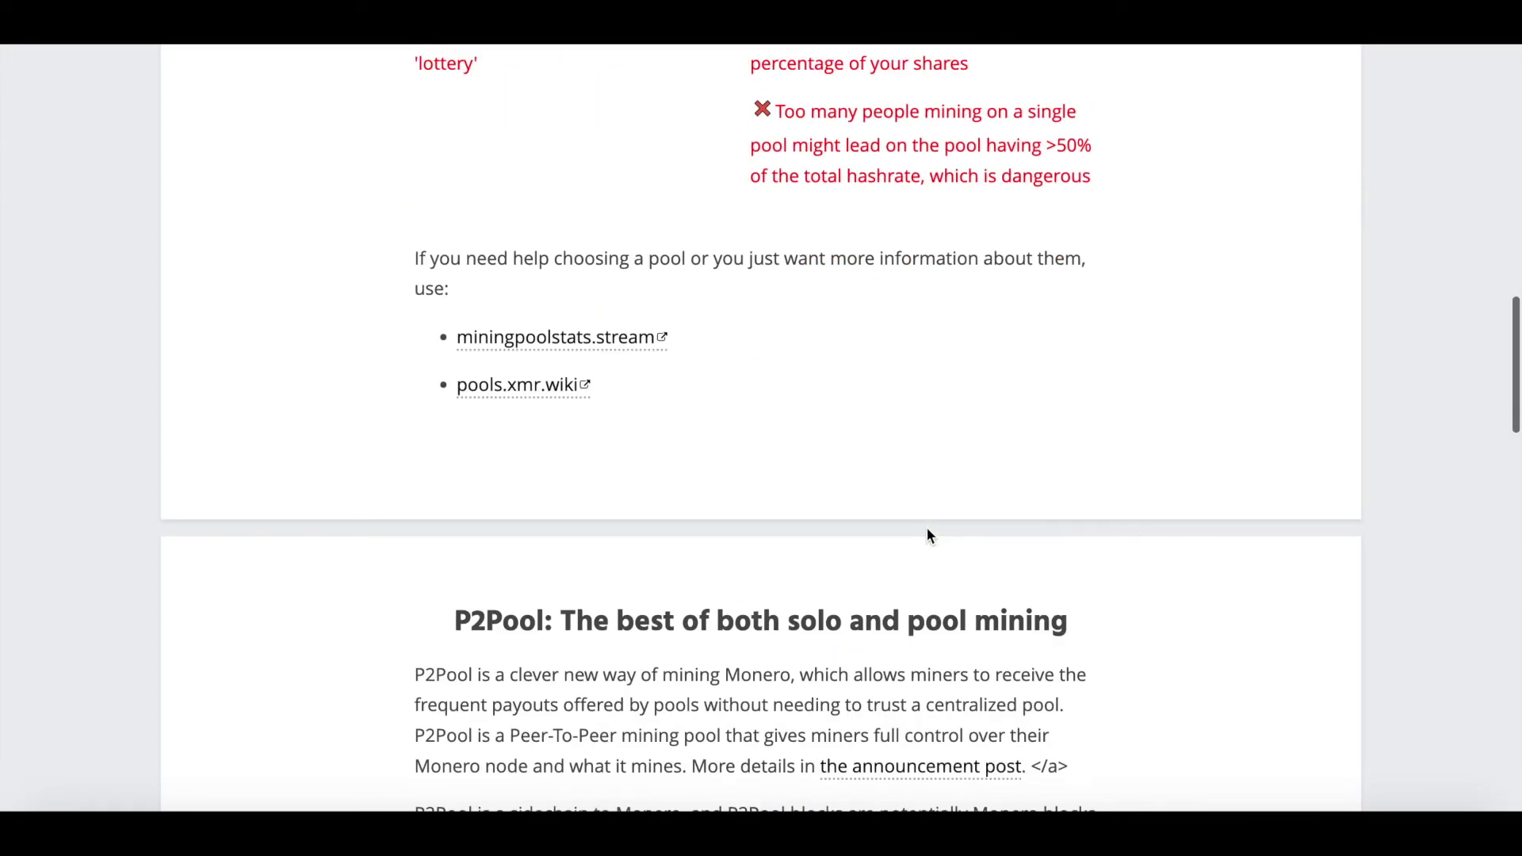
{"action": "scroll", "coordinate": [929, 536], "scroll_direction": "down", "scroll_amount": 5}
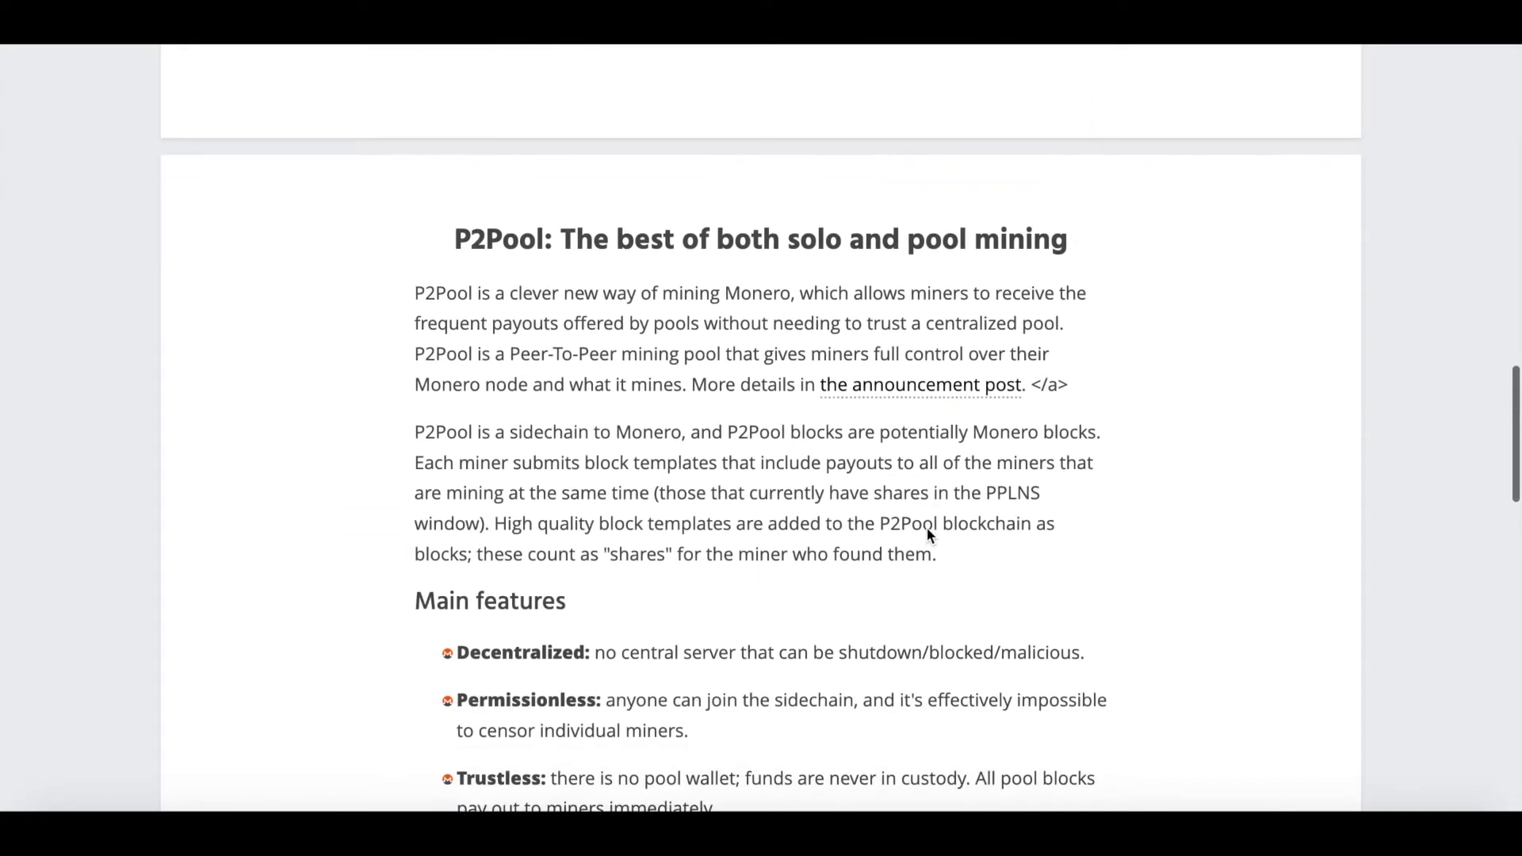
{"action": "scroll", "coordinate": [929, 536], "scroll_direction": "down", "scroll_amount": 1}
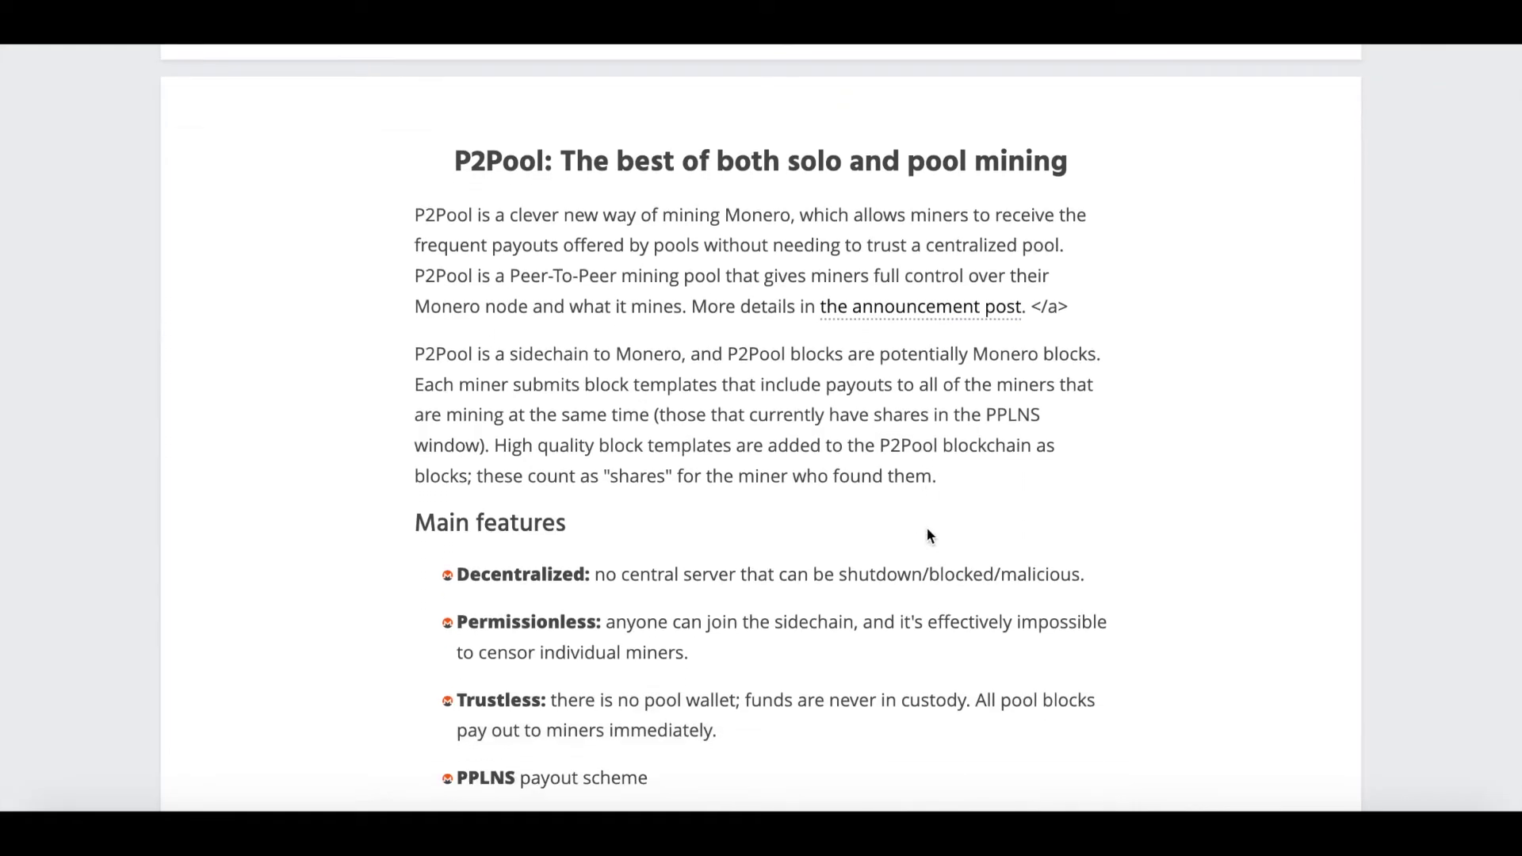
{"action": "scroll", "coordinate": [929, 536], "scroll_direction": "up", "scroll_amount": 10}
{"action": "scroll", "coordinate": [929, 536], "scroll_direction": "up", "scroll_amount": 10}
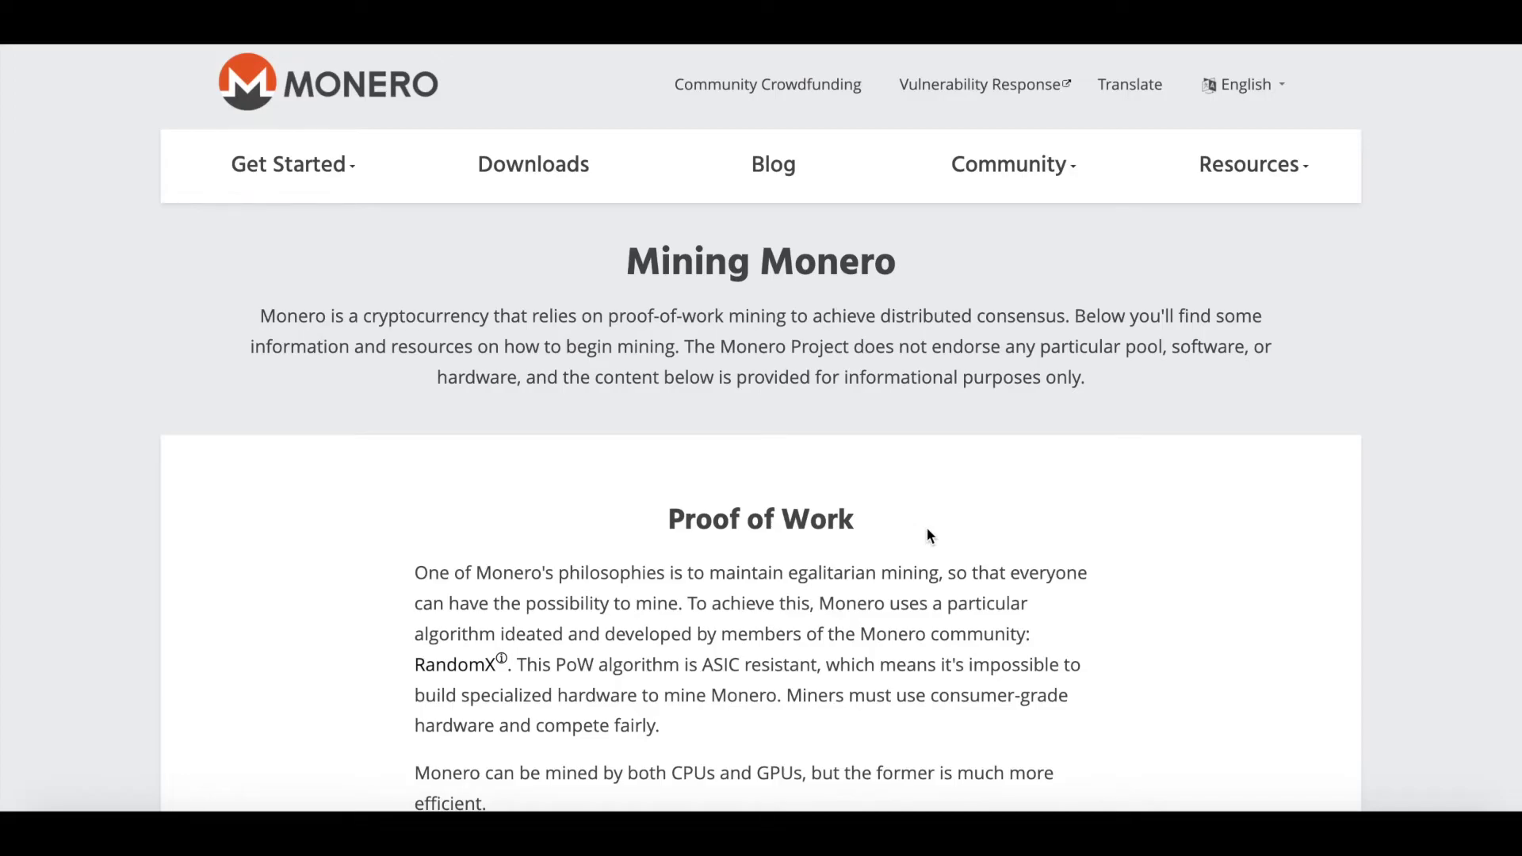
Review the pros and cons of solo and pool mining and the suggested pool resources on the Monero page.
{"action": "scroll", "coordinate": [928, 529], "scroll_direction": "down", "scroll_amount": 8}
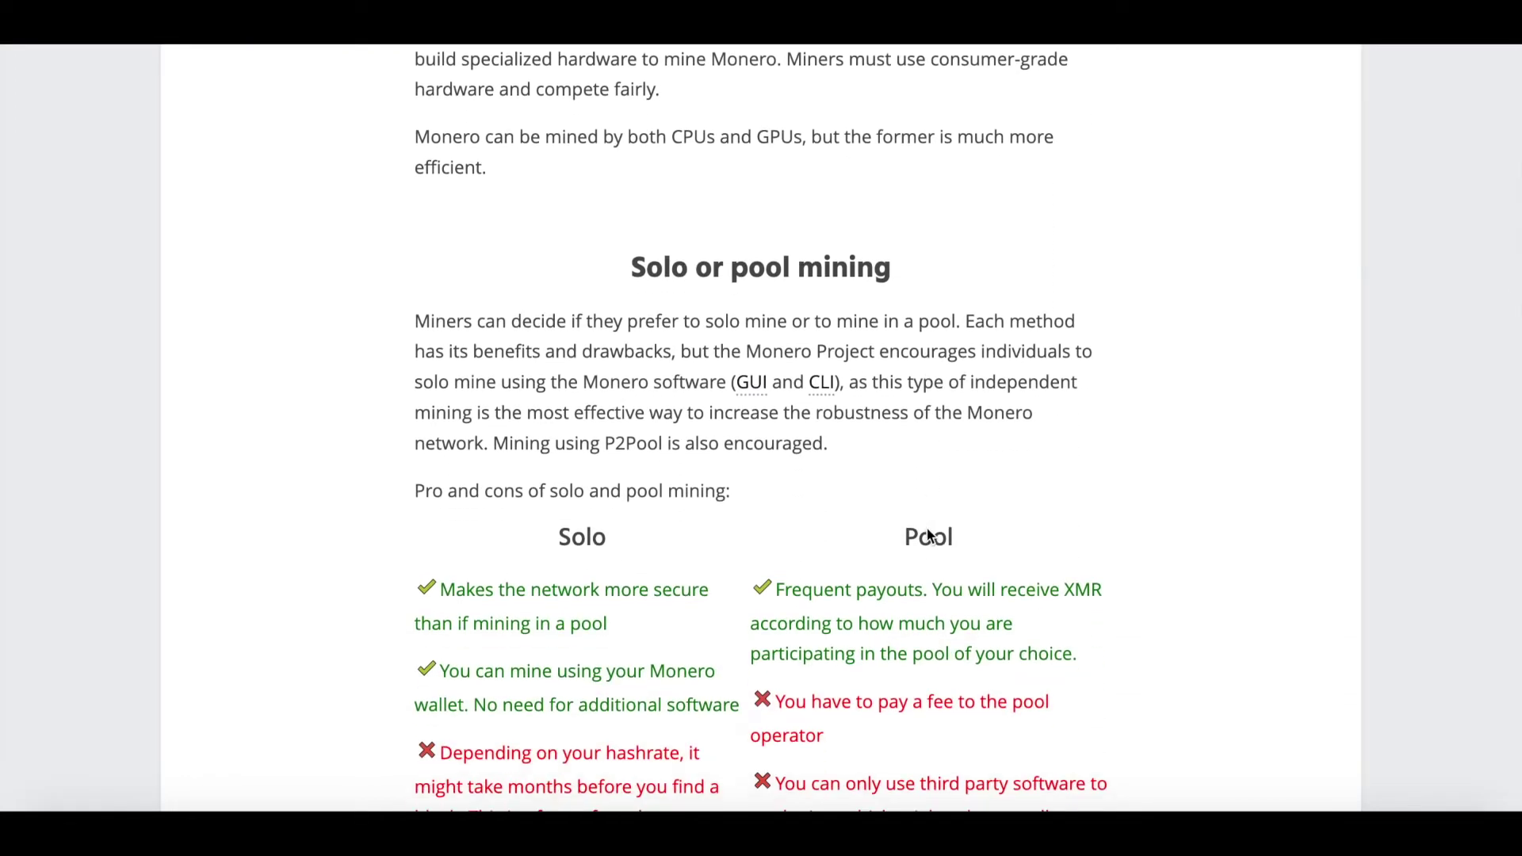
{"action": "scroll", "coordinate": [929, 536], "scroll_direction": "up", "scroll_amount": 7}
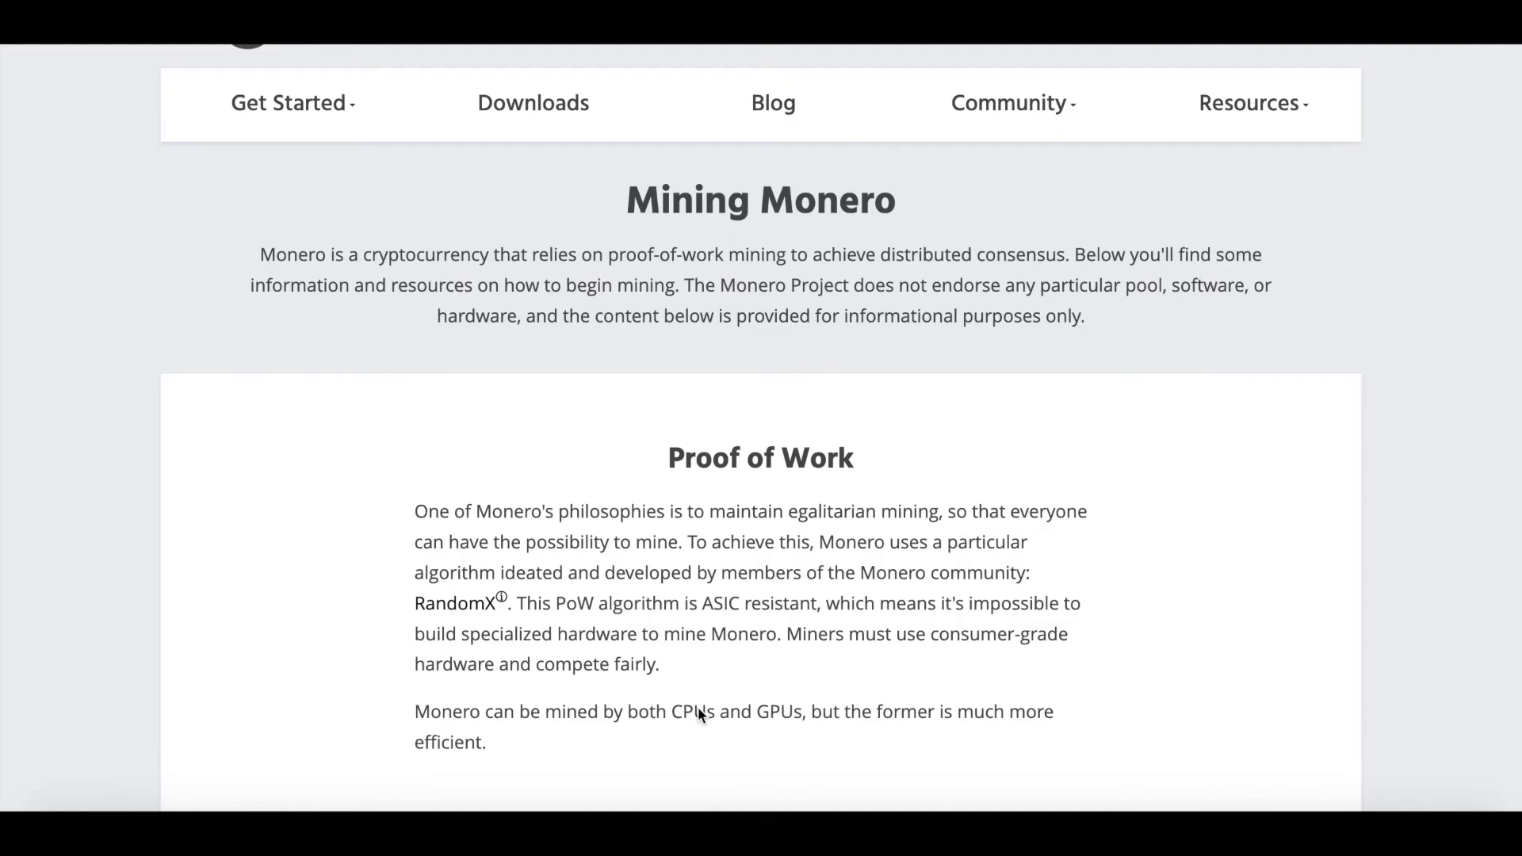
{"action": "scroll", "coordinate": [697, 707], "scroll_direction": "down", "scroll_amount": 10}
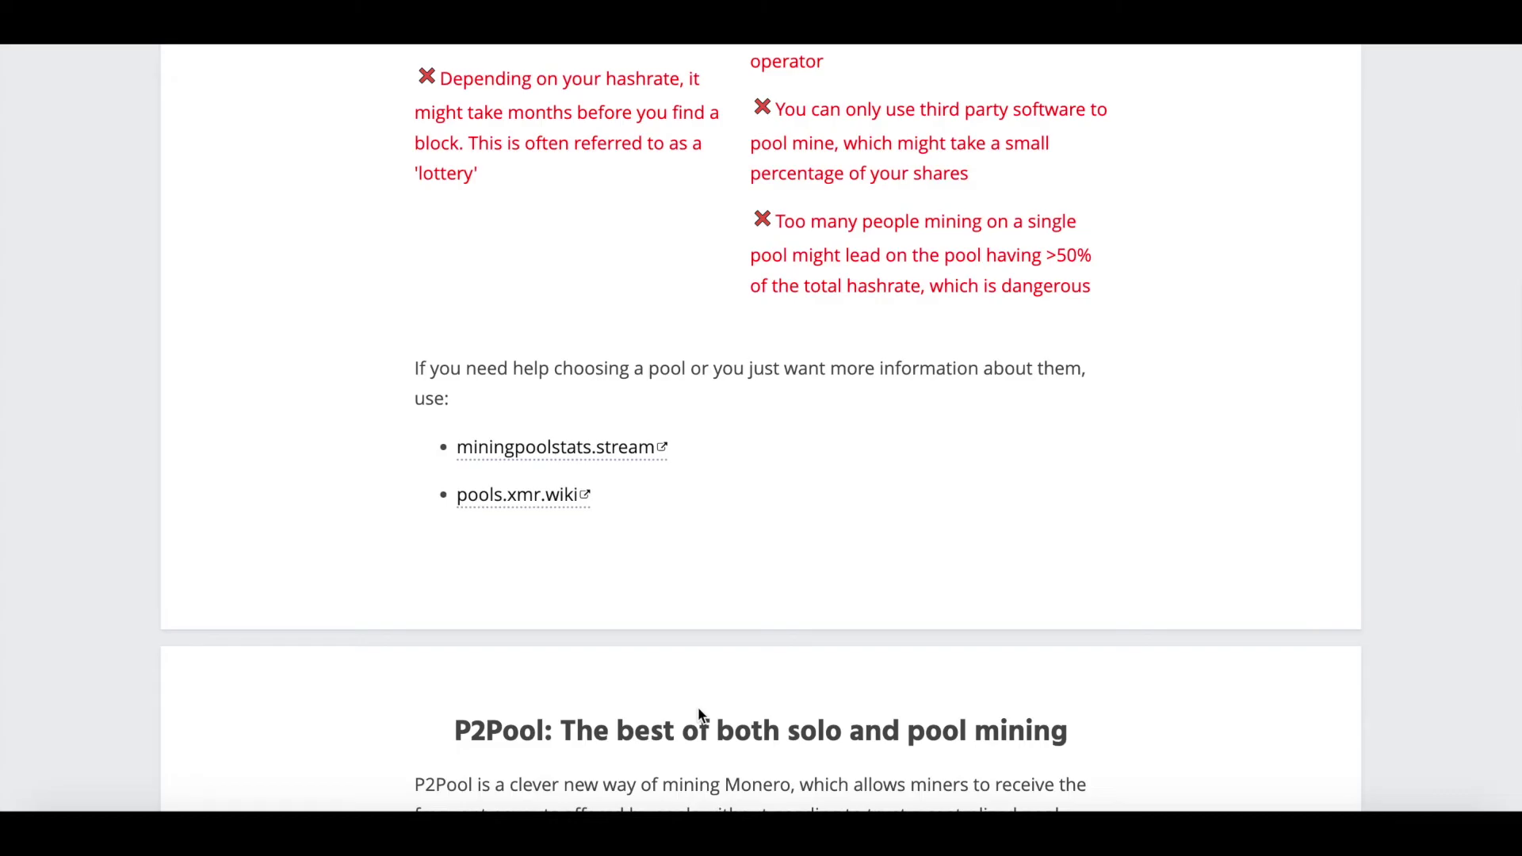
{"action": "scroll", "coordinate": [698, 712], "scroll_direction": "down", "scroll_amount": 4}
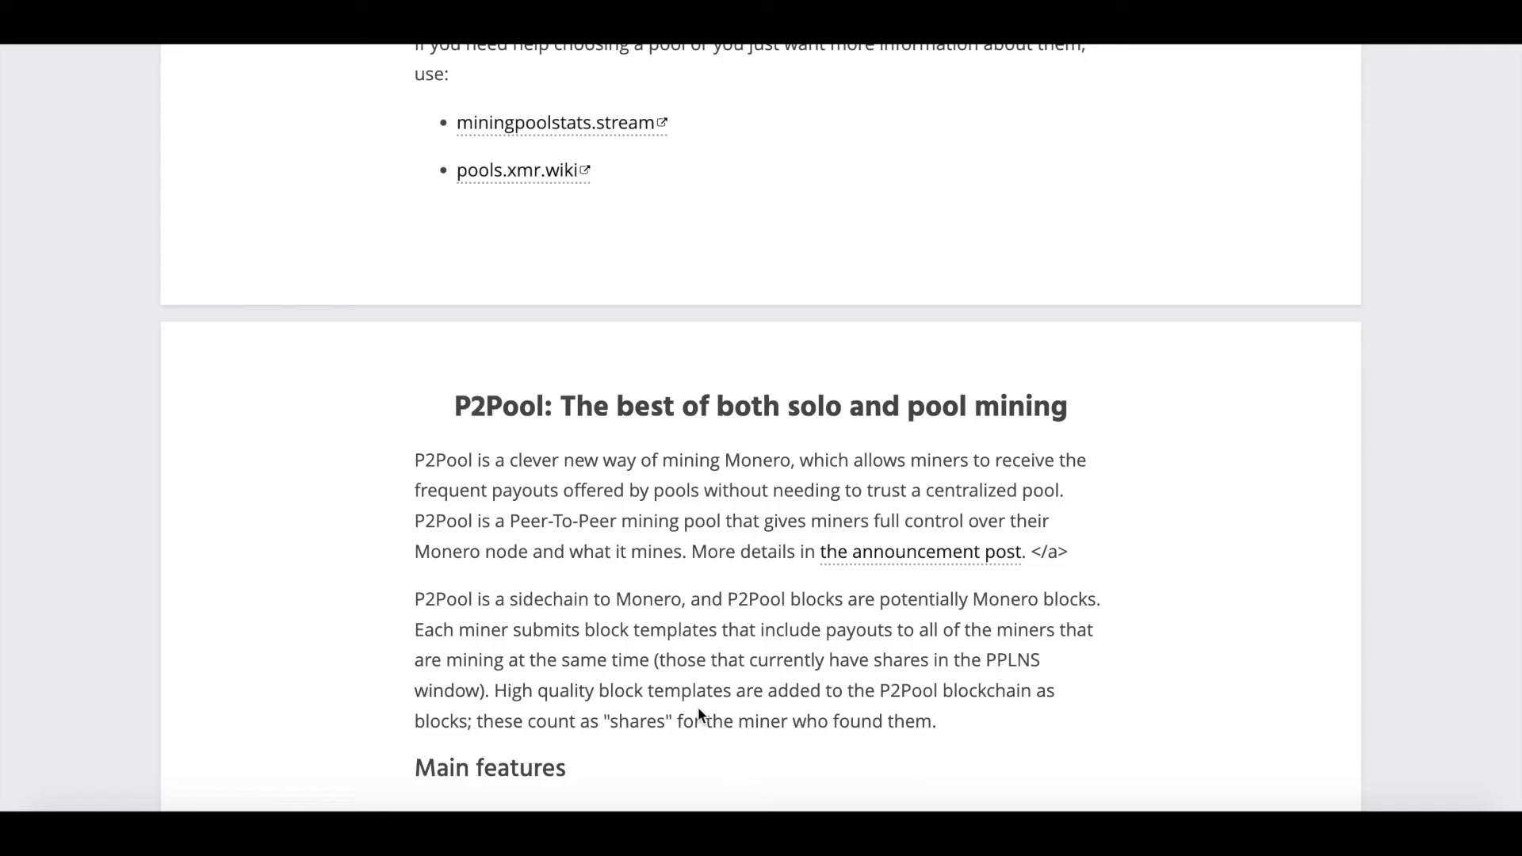
{"action": "scroll", "coordinate": [697, 706], "scroll_direction": "down", "scroll_amount": 5}
{"action": "scroll", "coordinate": [698, 707], "scroll_direction": "up", "scroll_amount": 20}
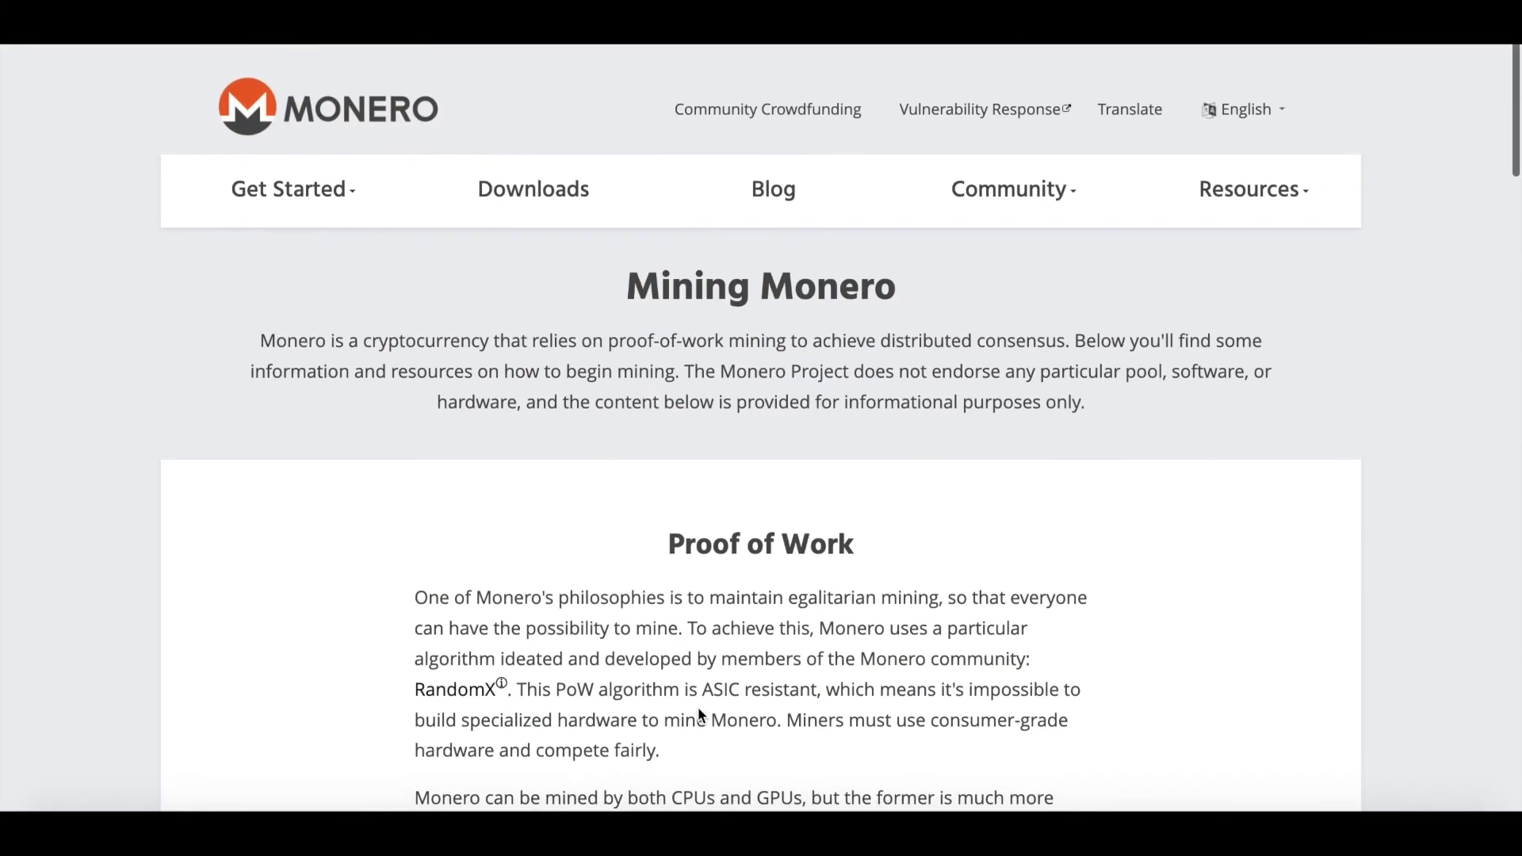
{"action": "scroll", "coordinate": [698, 714], "scroll_direction": "down", "scroll_amount": 1}
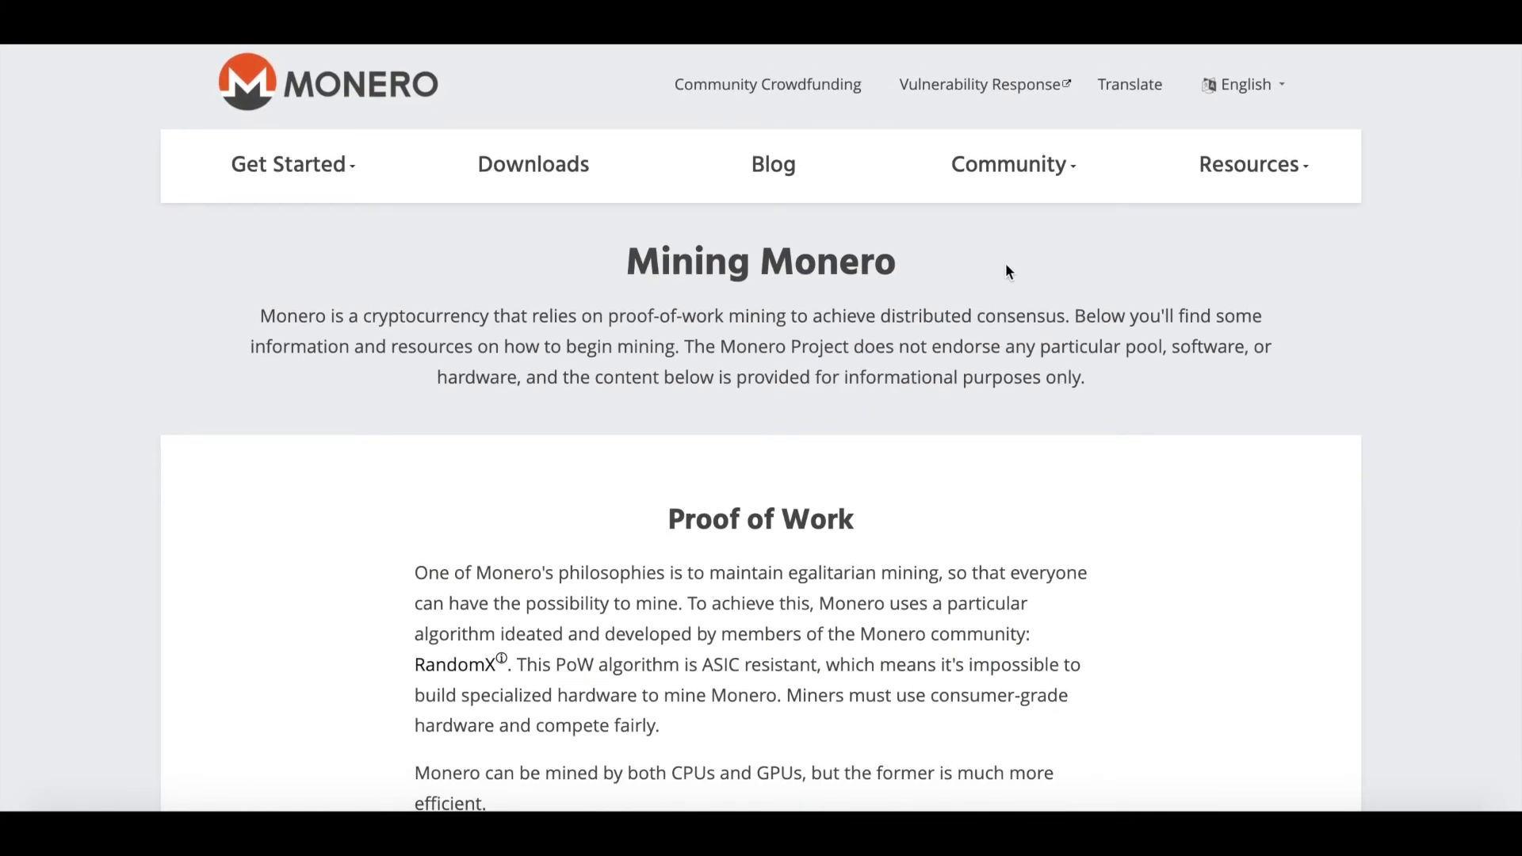